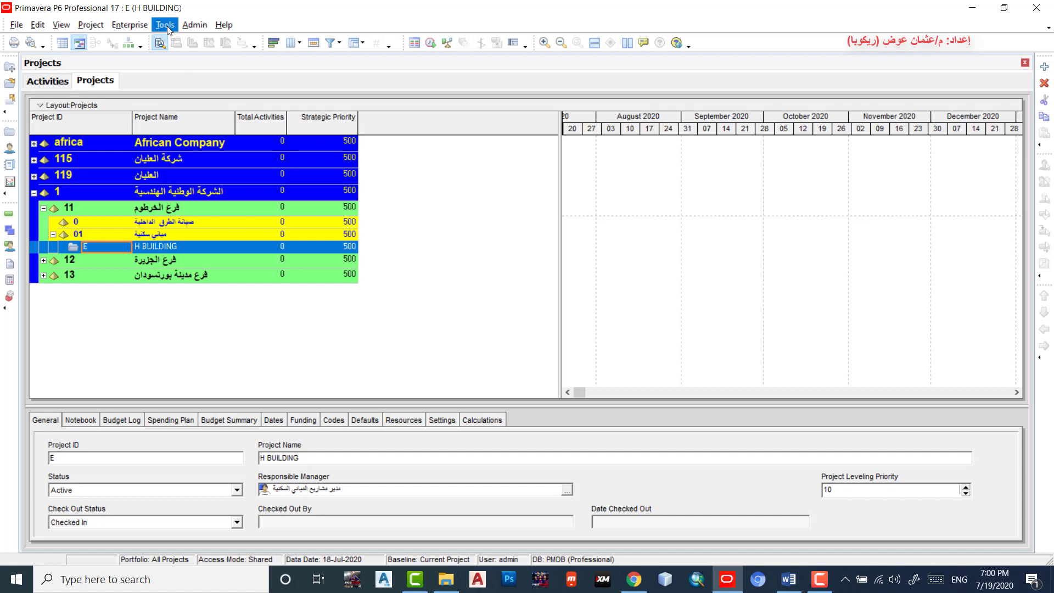
Make Trades - 5 Day Workweek the default global calendar and view its work and nonwork days.
{"action": "left_click", "coordinate": [133, 26]}
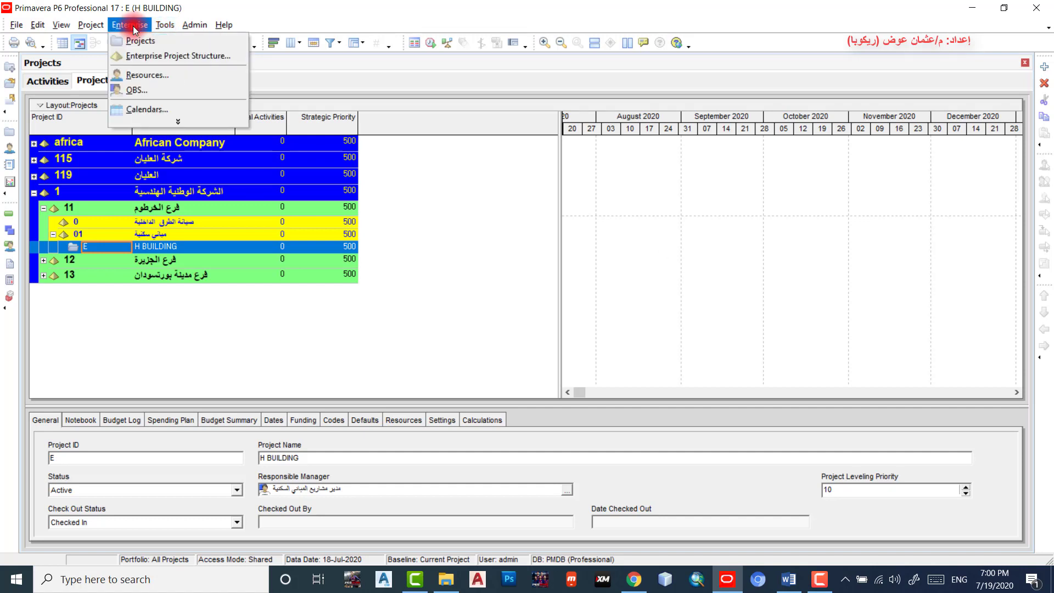
{"action": "left_click", "coordinate": [151, 107]}
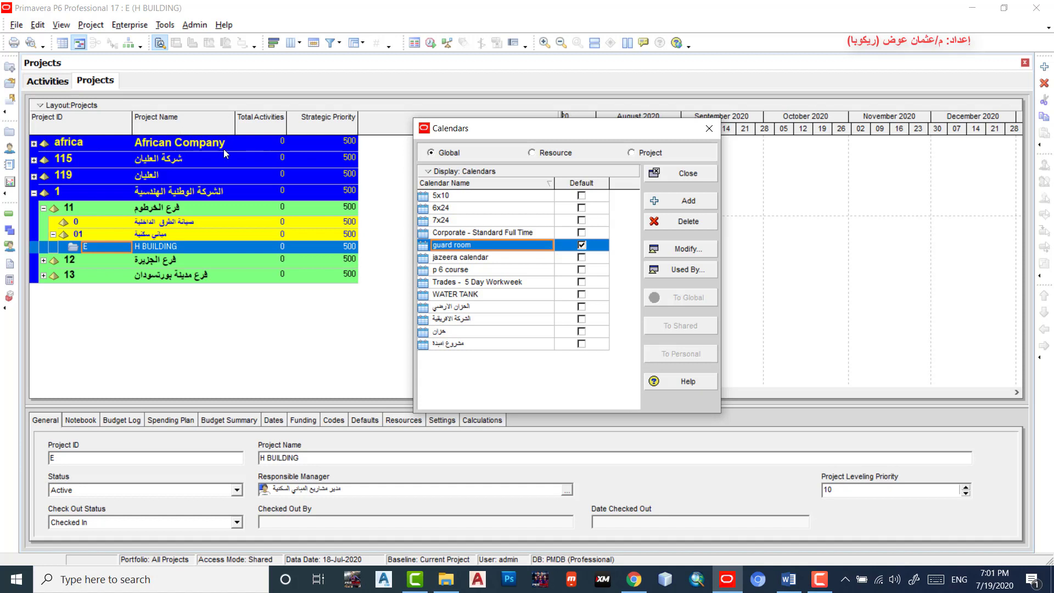
{"action": "left_click", "coordinate": [506, 282]}
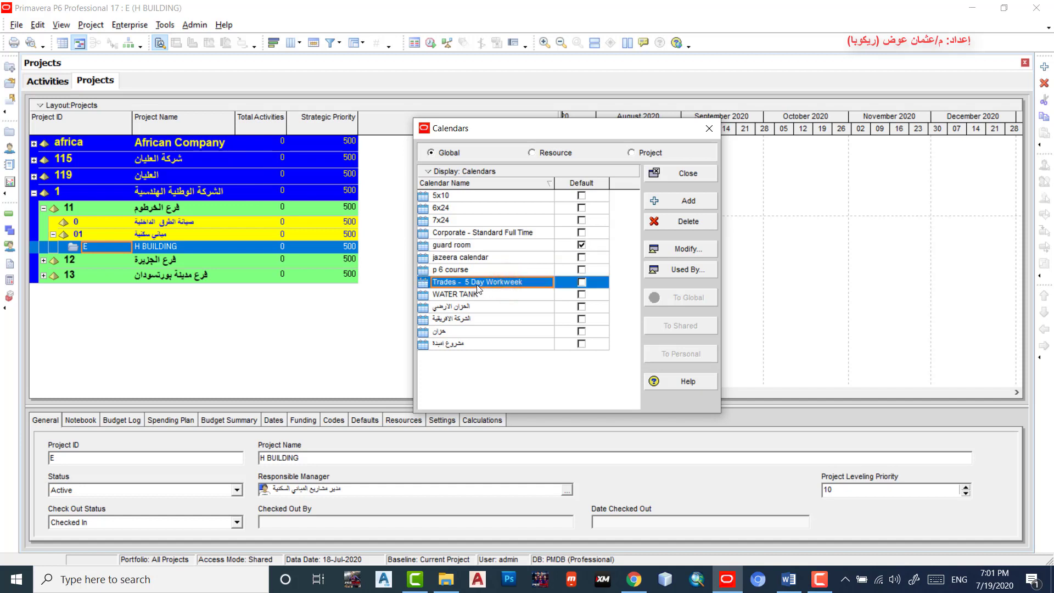
{"action": "left_click", "coordinate": [580, 283]}
{"action": "left_click", "coordinate": [584, 282]}
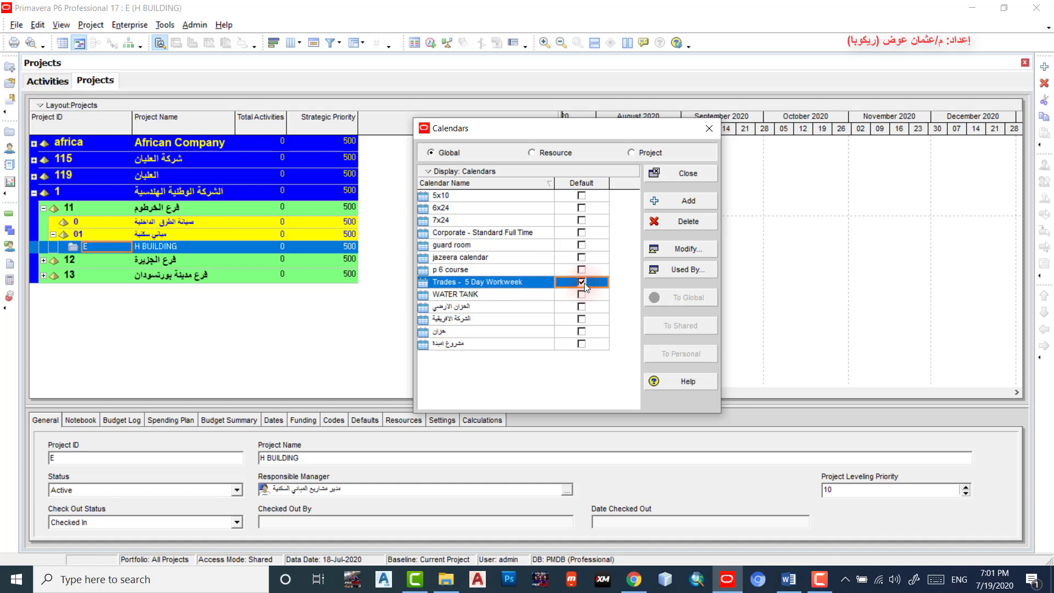
{"action": "left_click", "coordinate": [686, 249]}
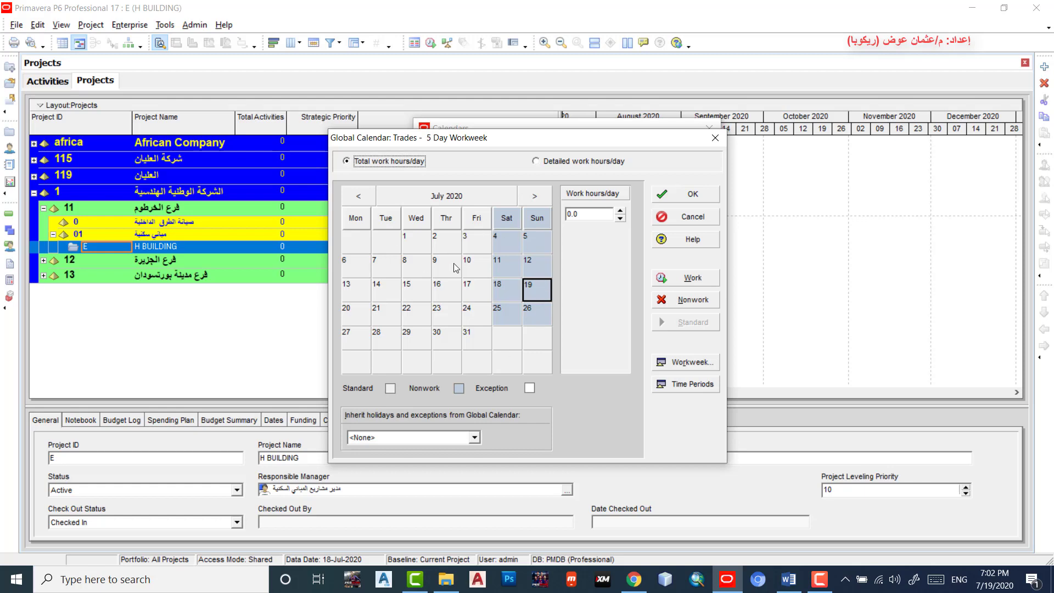
{"action": "left_click", "coordinate": [715, 138]}
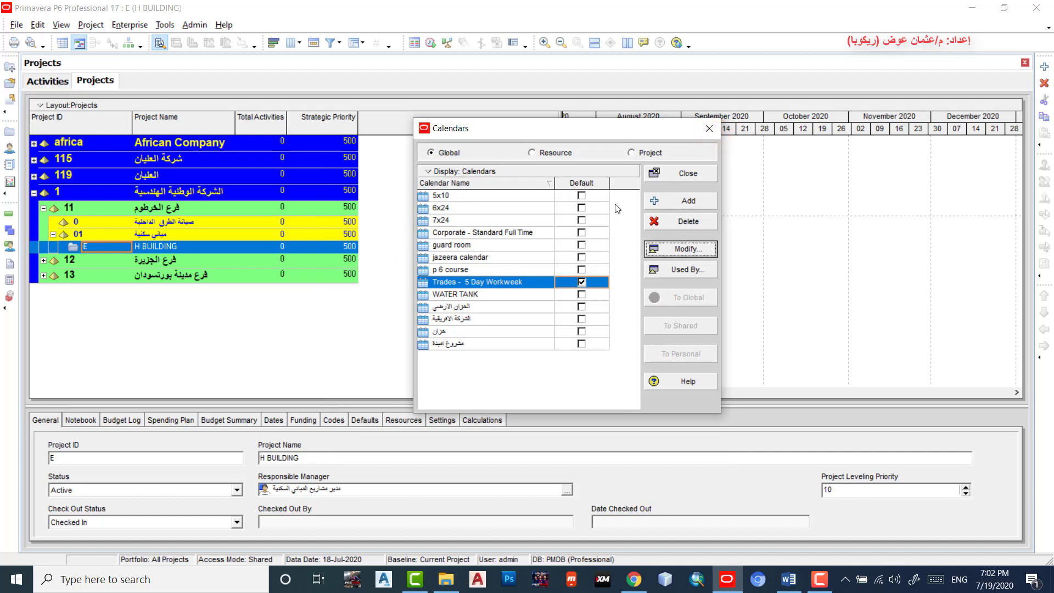
Add a global calendar copied from Trades - 5 Day Workweek and name it KH BUILDING.
{"action": "left_click", "coordinate": [681, 201]}
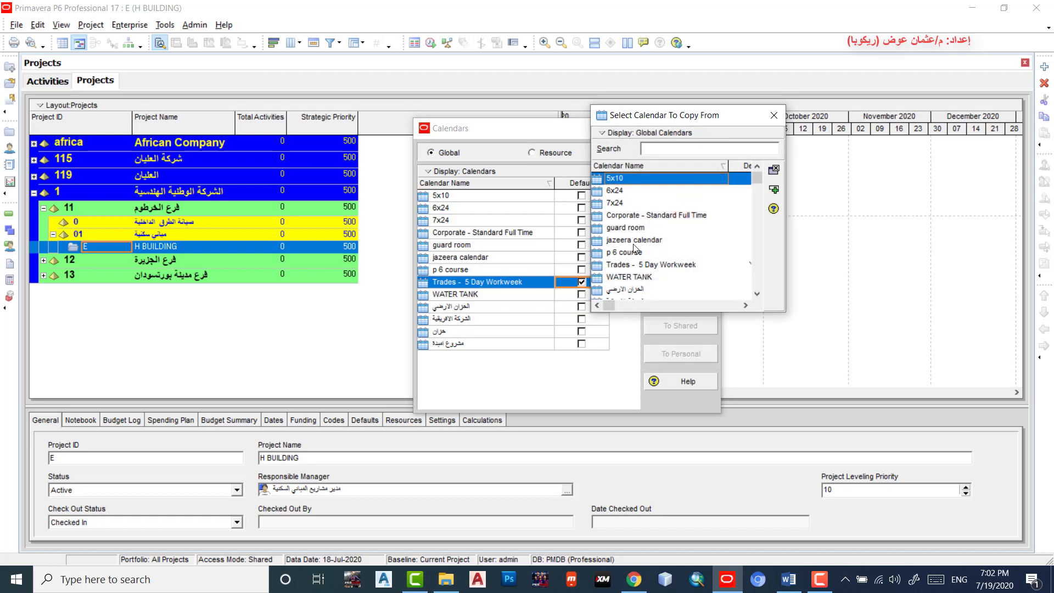
{"action": "left_click", "coordinate": [656, 265]}
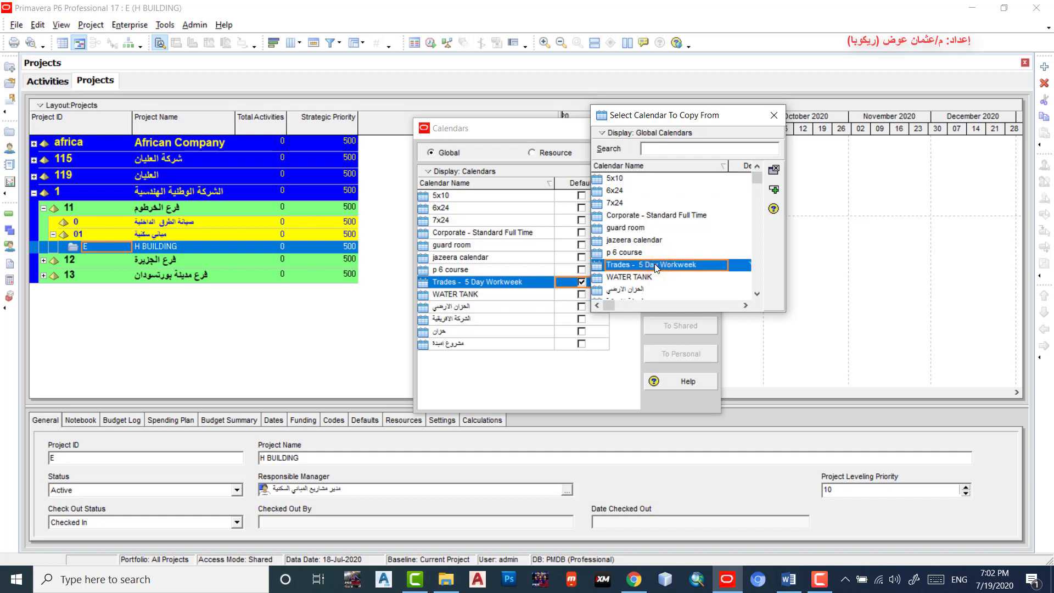
{"action": "left_click", "coordinate": [775, 190]}
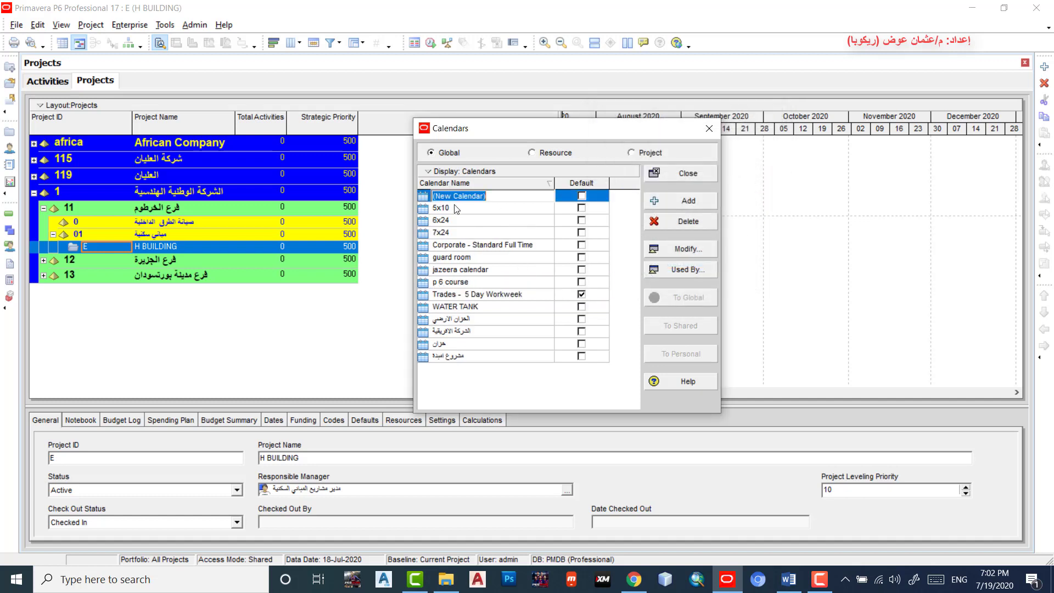
{"action": "left_click", "coordinate": [501, 191]}
{"action": "type", "text": "KH BUILDING"}
{"action": "left_click", "coordinate": [462, 218]}
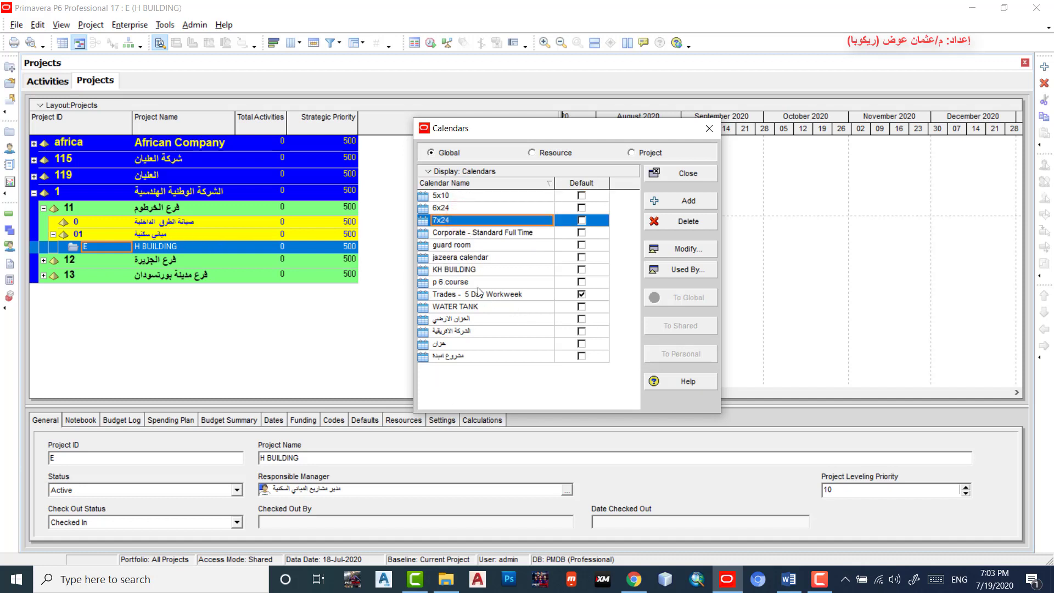
Make the KH BUILDING calendar the default global calendar.
{"action": "left_click", "coordinate": [467, 271]}
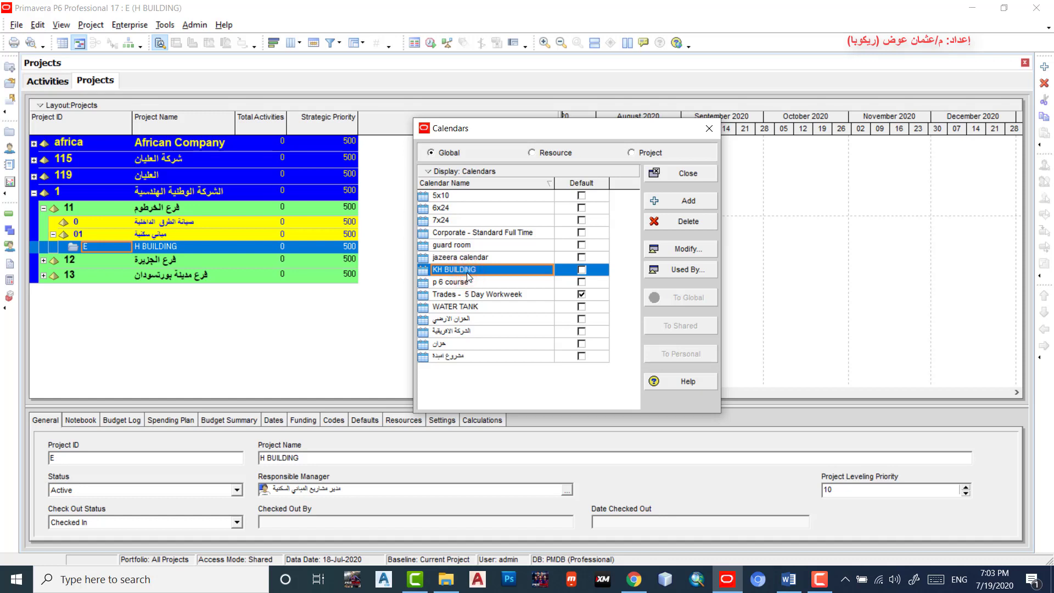
{"action": "left_click", "coordinate": [582, 270]}
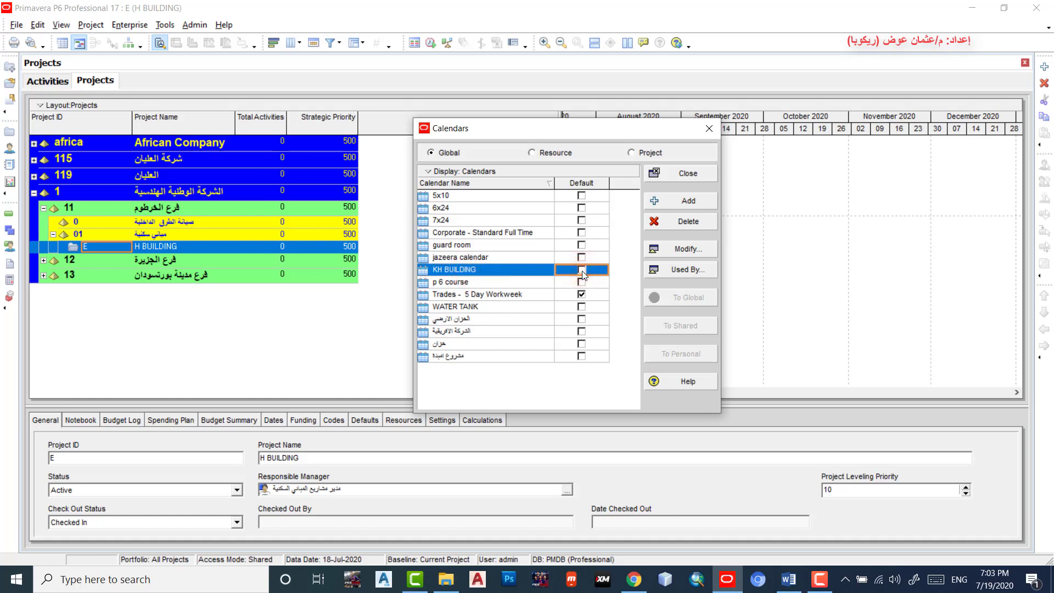
{"action": "left_click", "coordinate": [583, 271]}
Modify the KH BUILDING calendar so that all Saturdays and Sundays in July 2020 are work days.
{"action": "left_click", "coordinate": [684, 249]}
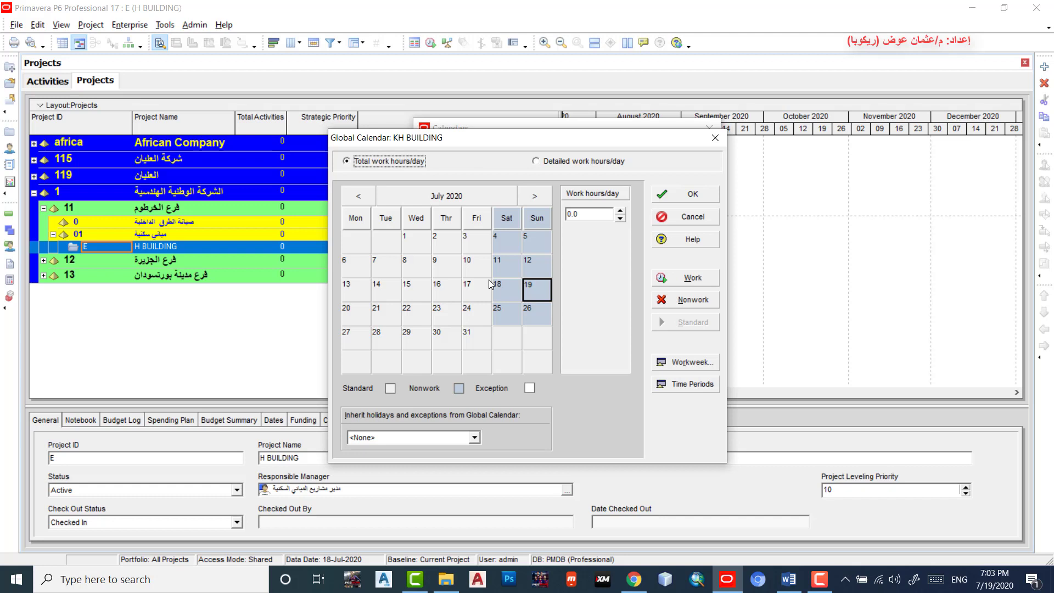
{"action": "left_click", "coordinate": [505, 241]}
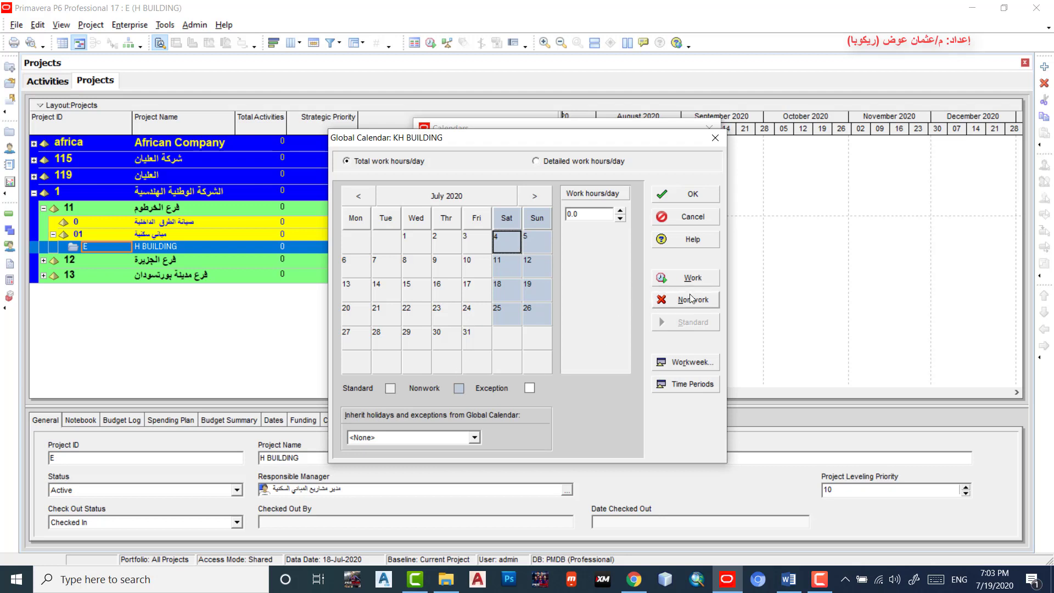
{"action": "left_click", "coordinate": [693, 278]}
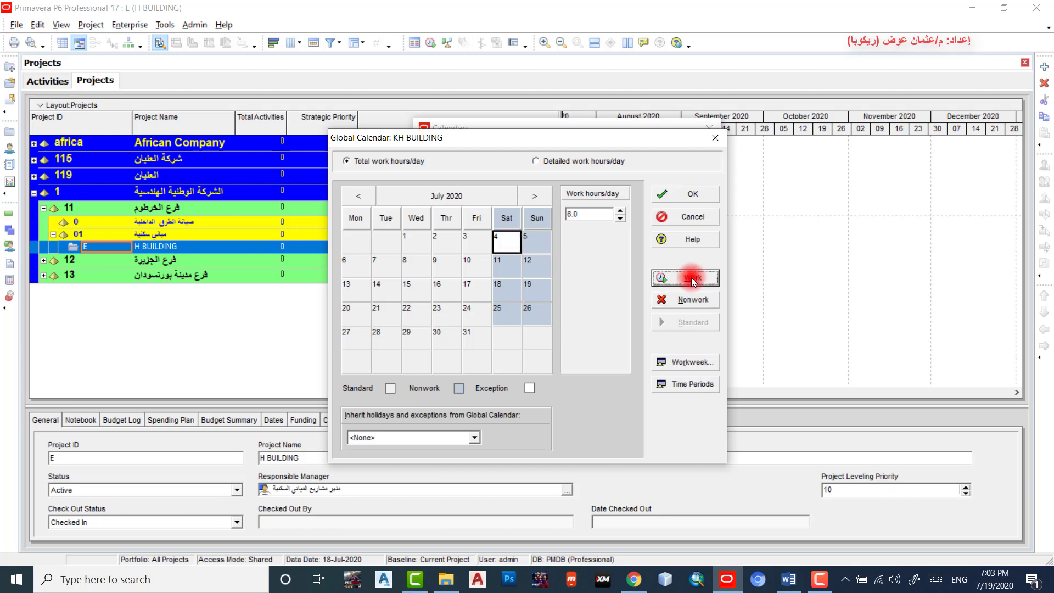
{"action": "left_click", "coordinate": [476, 285]}
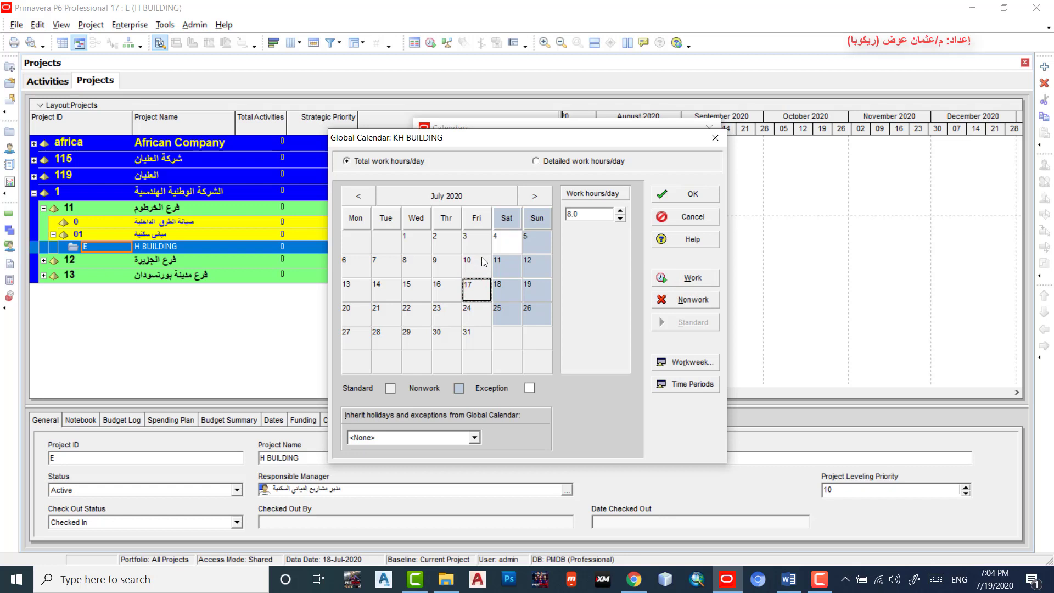
{"action": "left_click", "coordinate": [508, 222]}
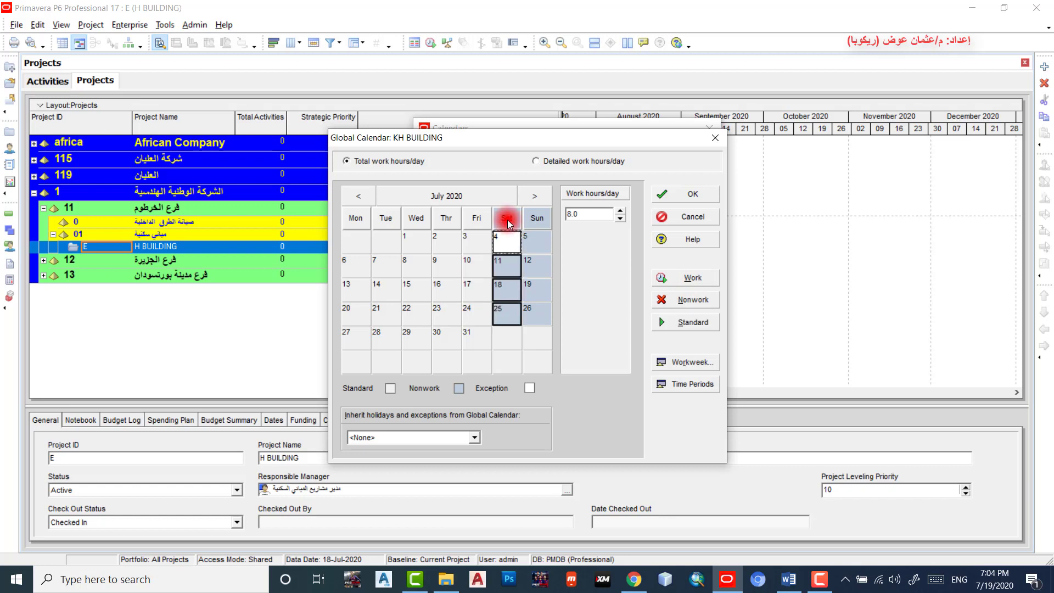
{"action": "left_click", "coordinate": [692, 277]}
{"action": "left_click", "coordinate": [538, 218]}
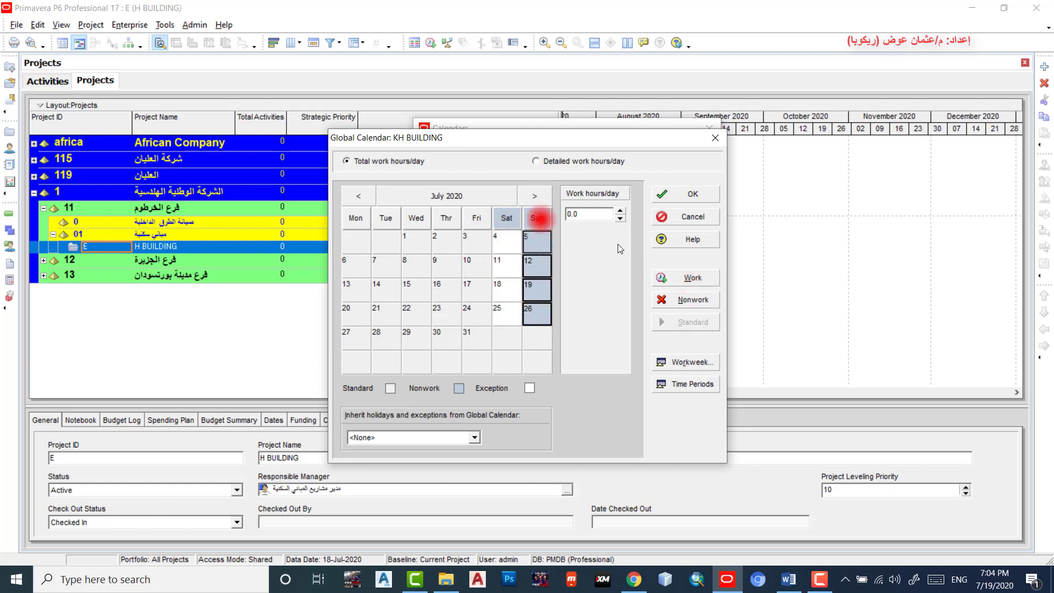
{"action": "left_click", "coordinate": [692, 277]}
In August 2020, mark all Saturdays and Sundays as work days and all Fridays as nonwork days.
{"action": "left_click", "coordinate": [534, 198]}
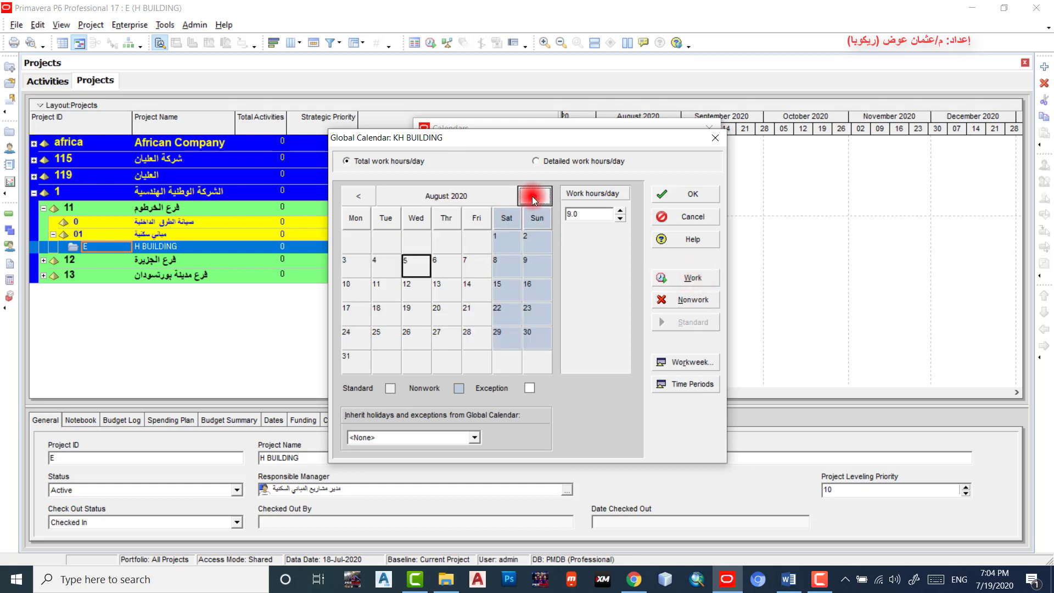
{"action": "left_click", "coordinate": [506, 218]}
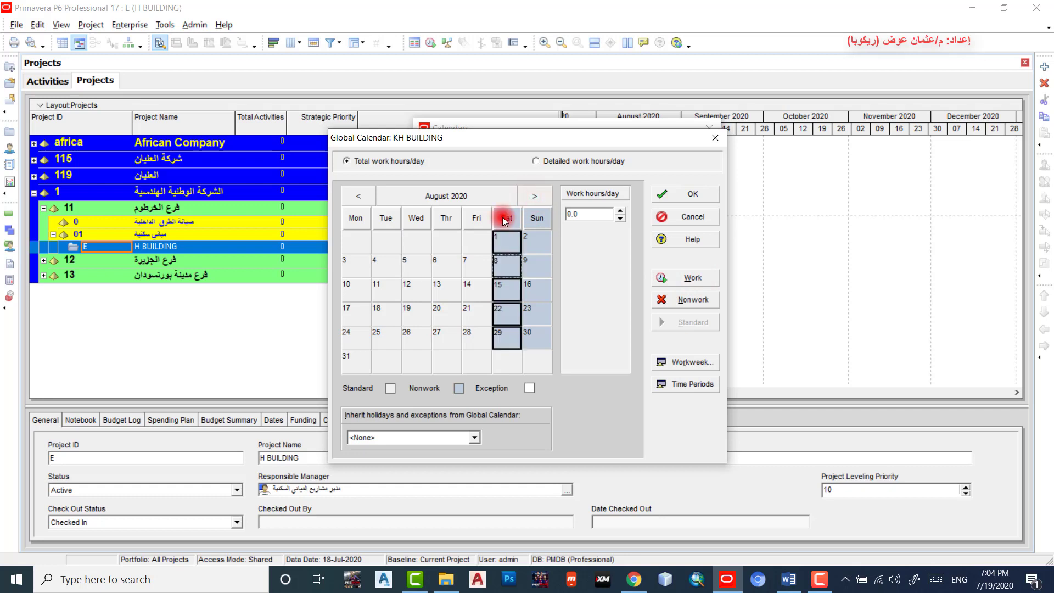
{"action": "left_click", "coordinate": [692, 277]}
{"action": "left_click", "coordinate": [537, 218]}
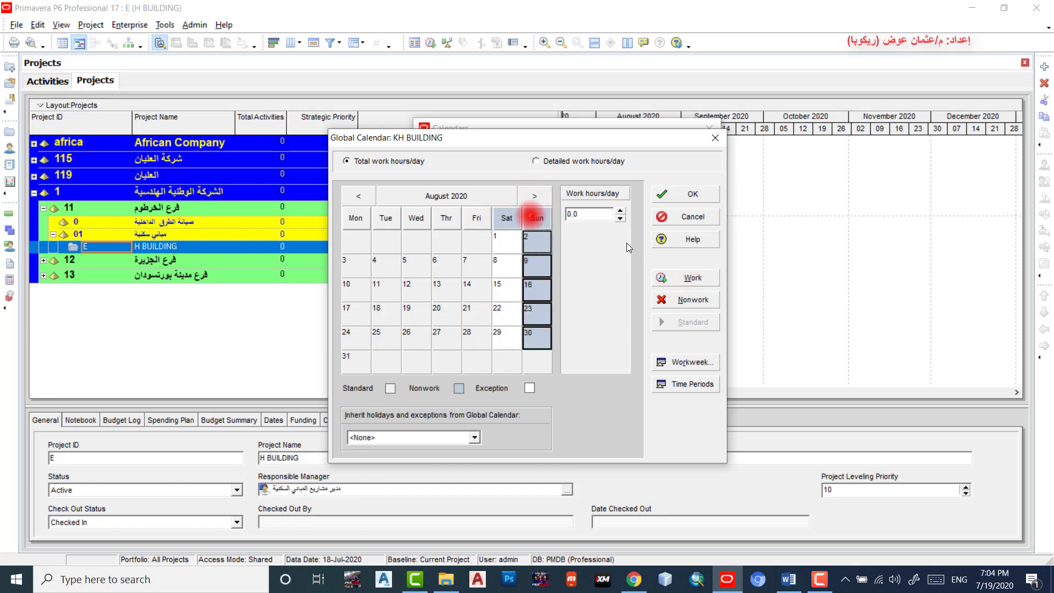
{"action": "left_click", "coordinate": [691, 277]}
{"action": "left_click", "coordinate": [476, 218]}
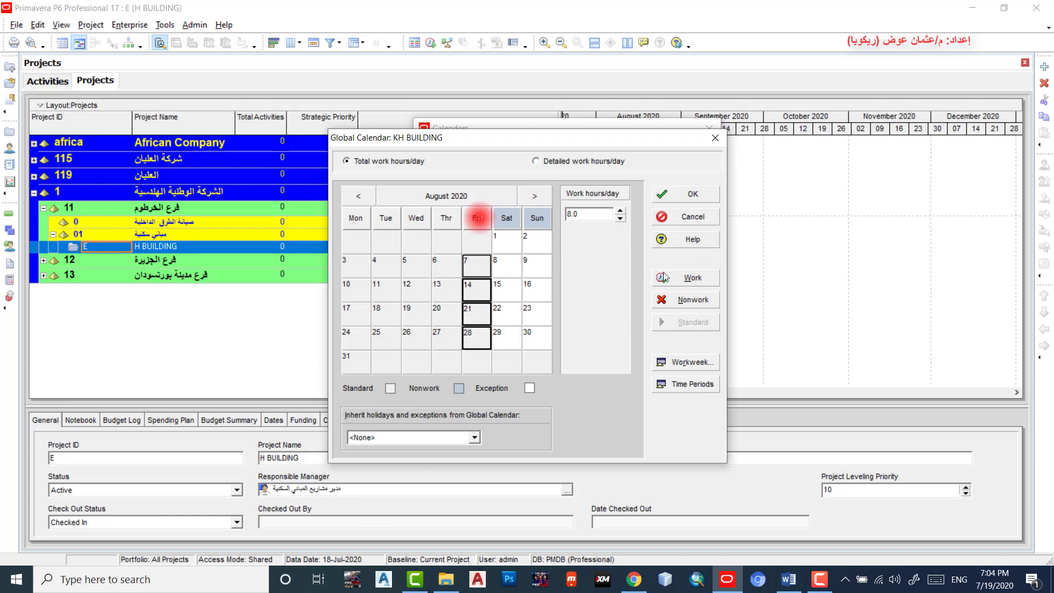
{"action": "left_click", "coordinate": [692, 300]}
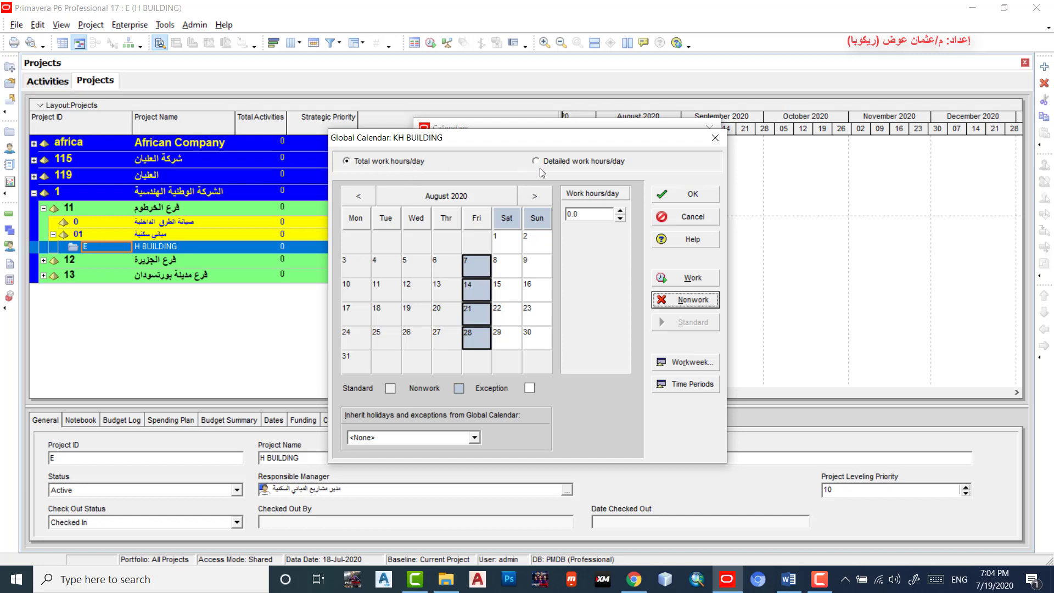
In the KH BUILDING calendar's workweek, set the standard work hours for Monday, Tuesday and Wednesday to 8.
{"action": "left_click", "coordinate": [380, 163]}
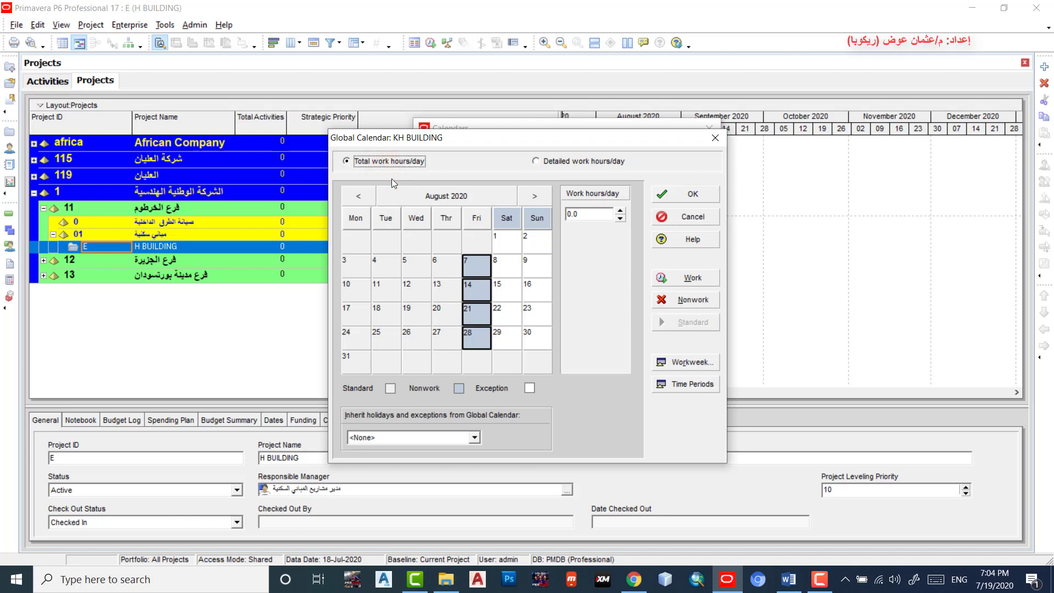
{"action": "left_click", "coordinate": [685, 362]}
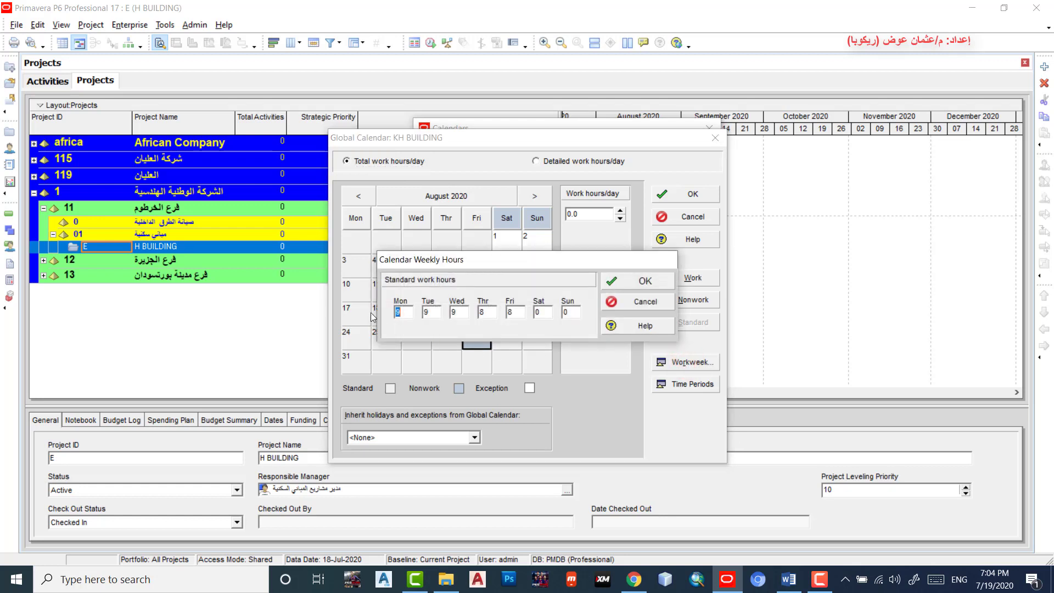
{"action": "double_click", "coordinate": [409, 308]}
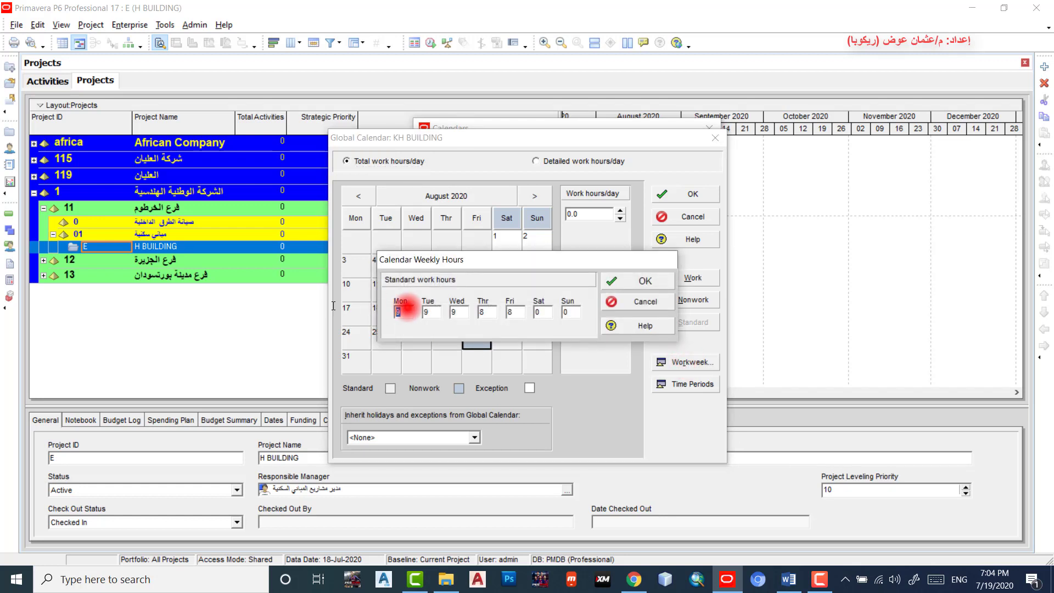
{"action": "type", "text": "8"}
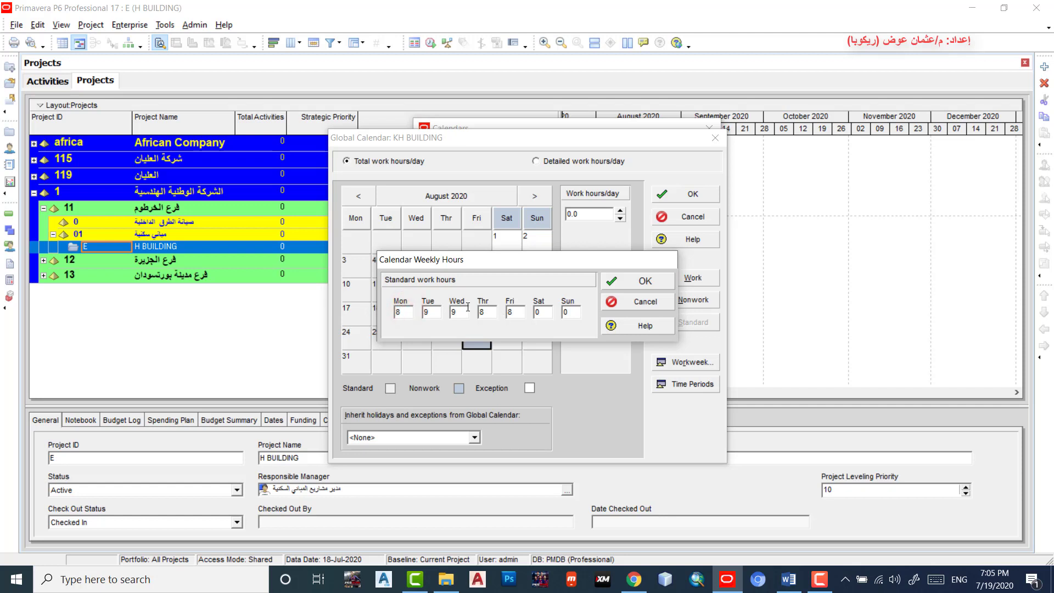
{"action": "left_click", "coordinate": [434, 311]}
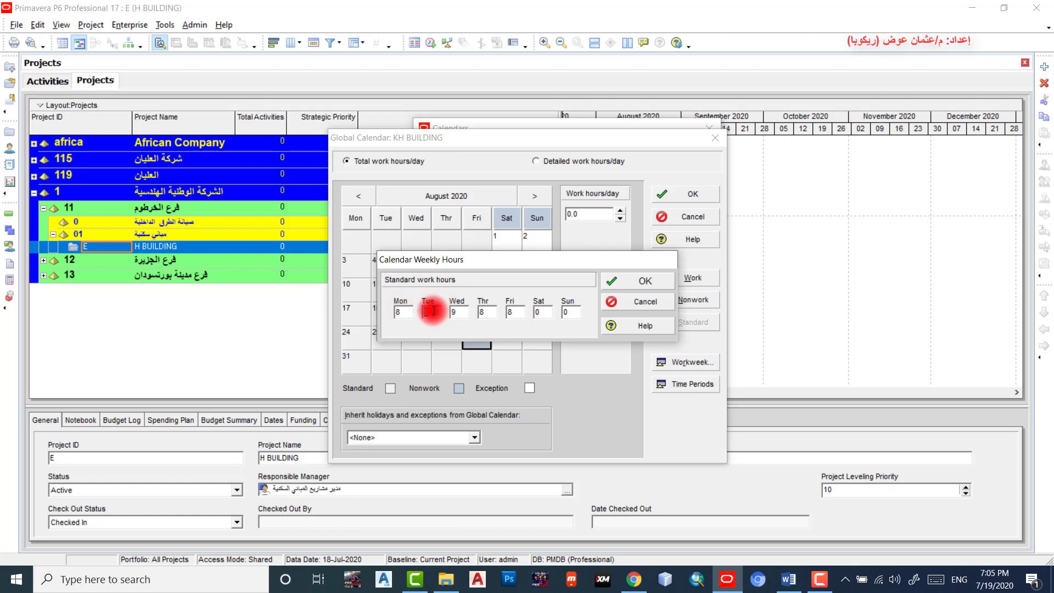
{"action": "double_click", "coordinate": [434, 311]}
{"action": "type", "text": "8"}
{"action": "double_click", "coordinate": [459, 310]}
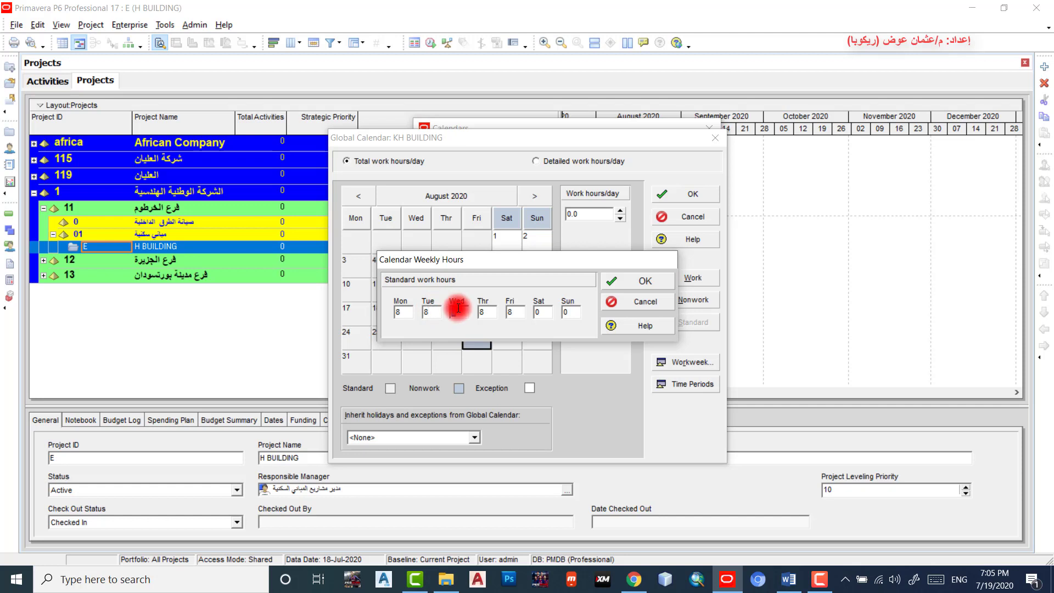
{"action": "type", "text": "8"}
{"action": "left_click", "coordinate": [487, 311]}
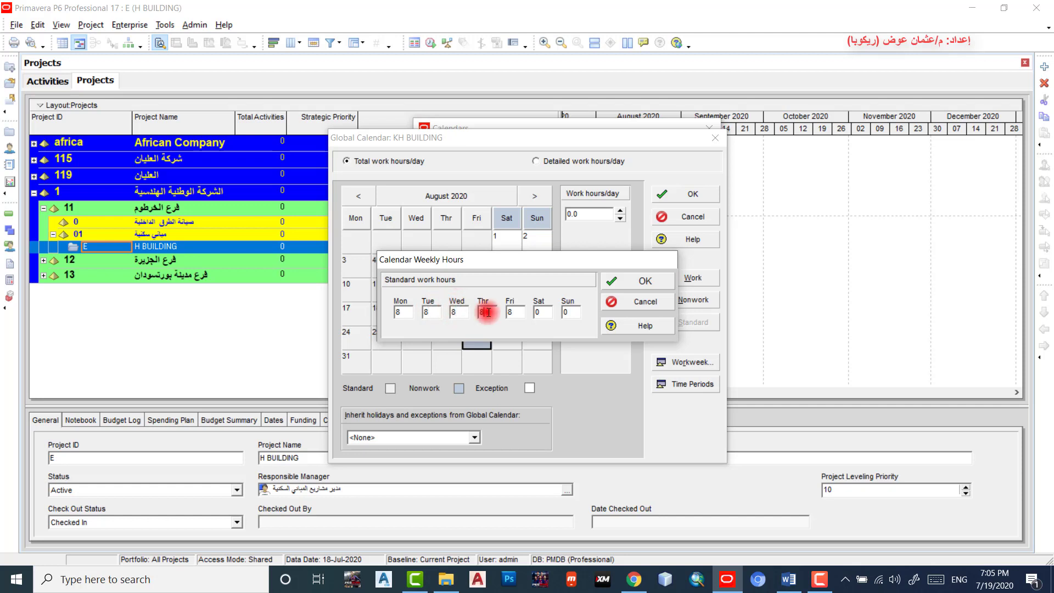
Set the standard work hours to 0 for Friday and 8 for Saturday and Sunday, and apply the weekly hours.
{"action": "double_click", "coordinate": [515, 311]}
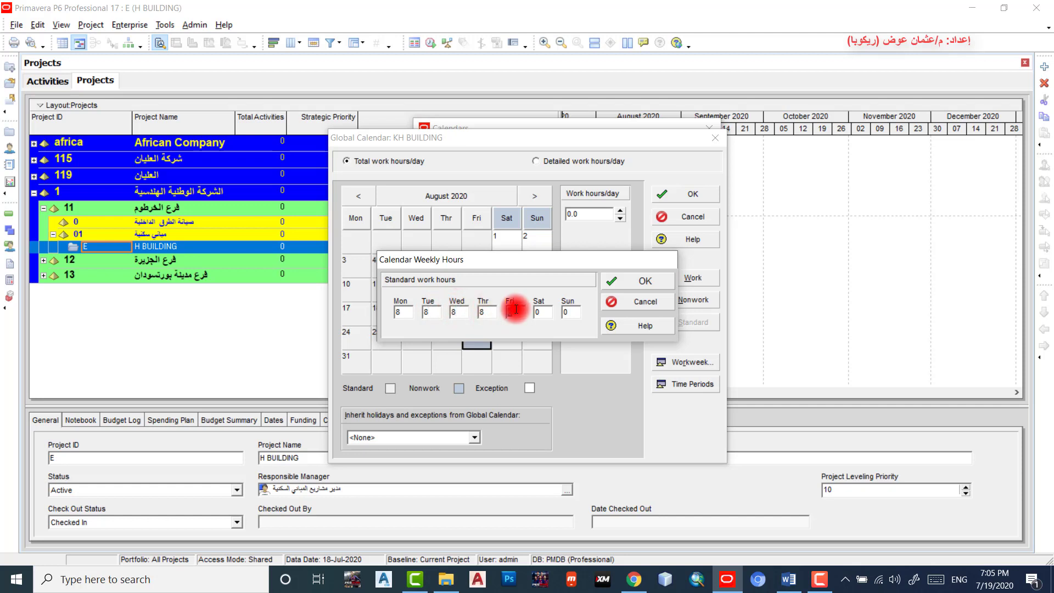
{"action": "type", "text": "0"}
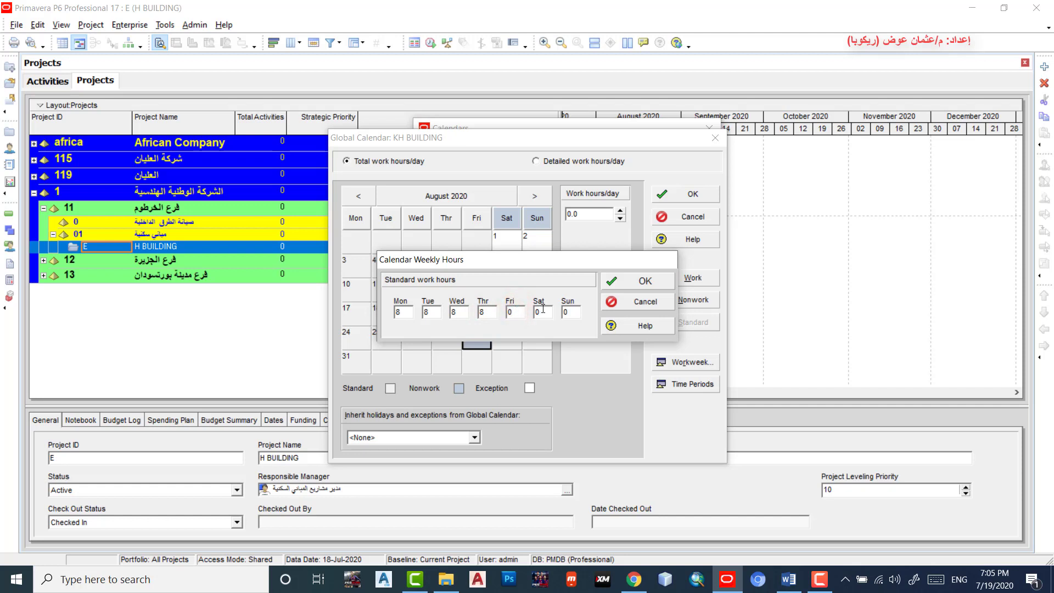
{"action": "double_click", "coordinate": [542, 311]}
{"action": "type", "text": "8"}
{"action": "left_click", "coordinate": [567, 312]}
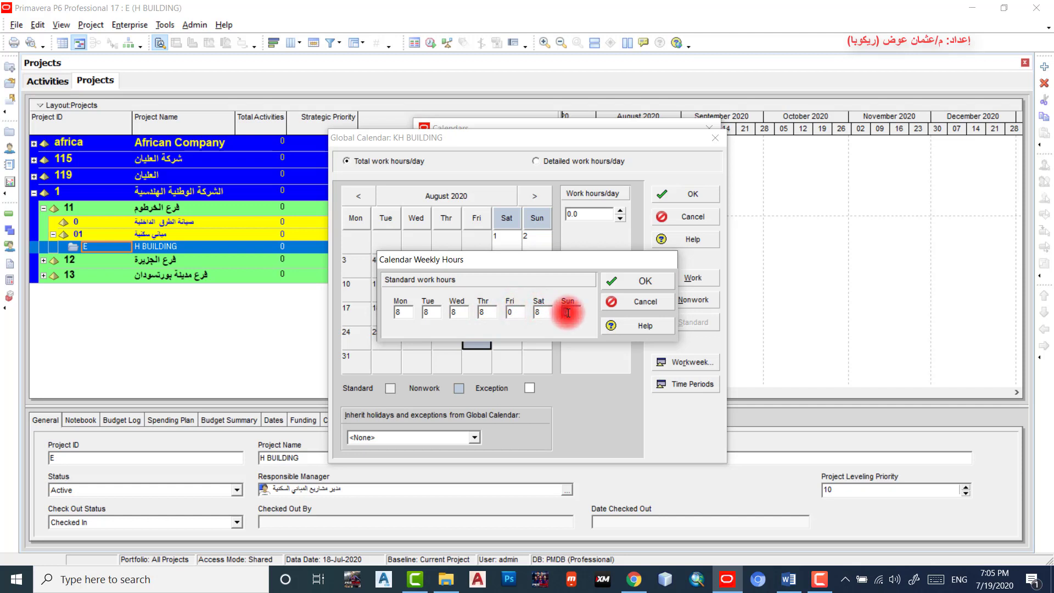
{"action": "type", "text": "8"}
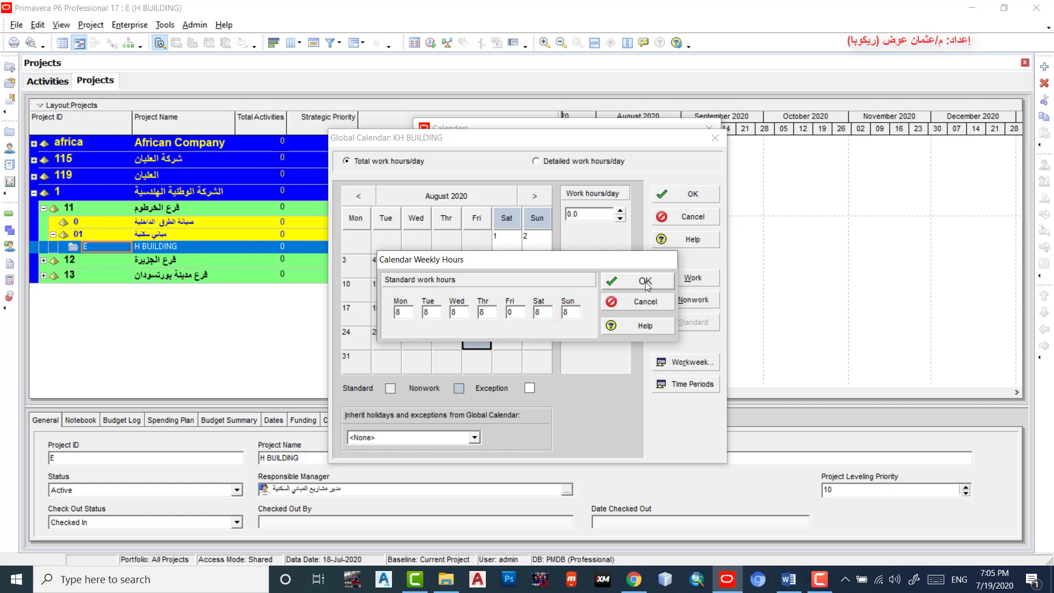
{"action": "left_click", "coordinate": [645, 283]}
{"action": "left_click", "coordinate": [486, 242]}
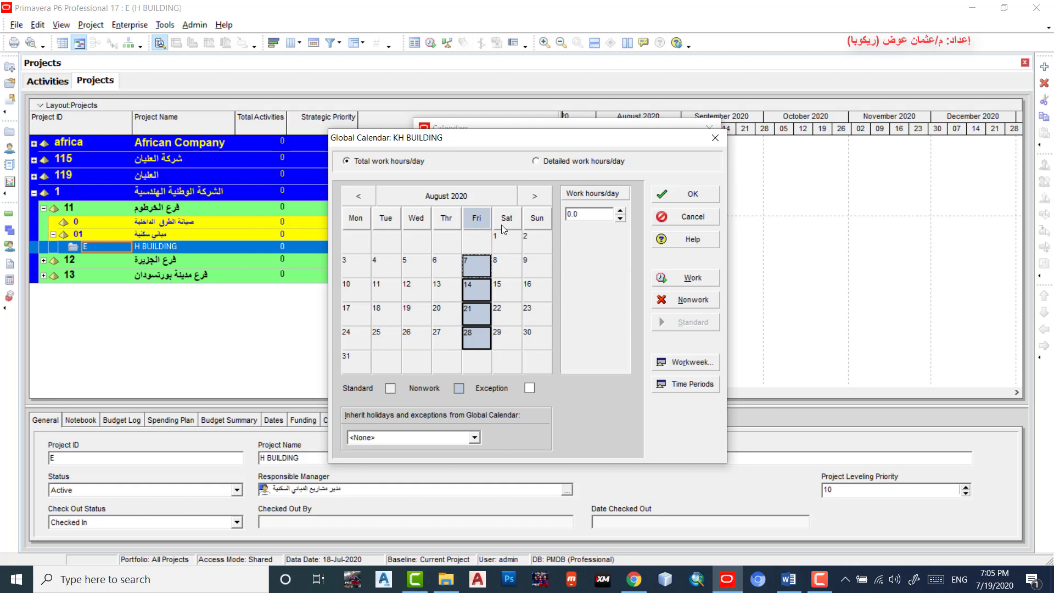
Check the workdays in the KH BUILDING calendar's months through December 2020 and return to September 2020.
{"action": "left_click", "coordinate": [536, 197]}
{"action": "left_click", "coordinate": [536, 197]}
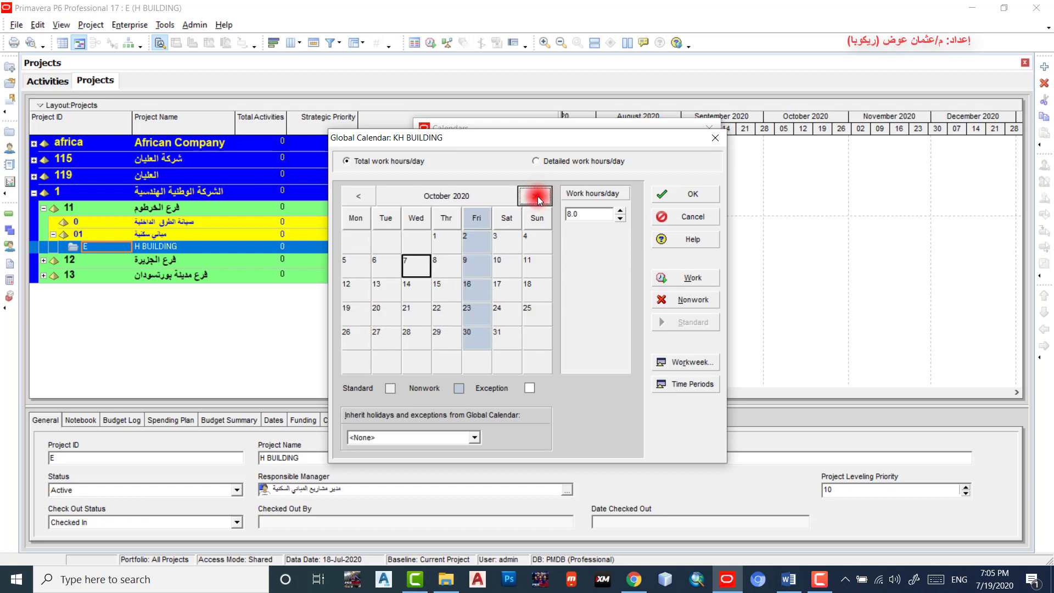
{"action": "left_click", "coordinate": [536, 197]}
{"action": "left_click", "coordinate": [536, 196]}
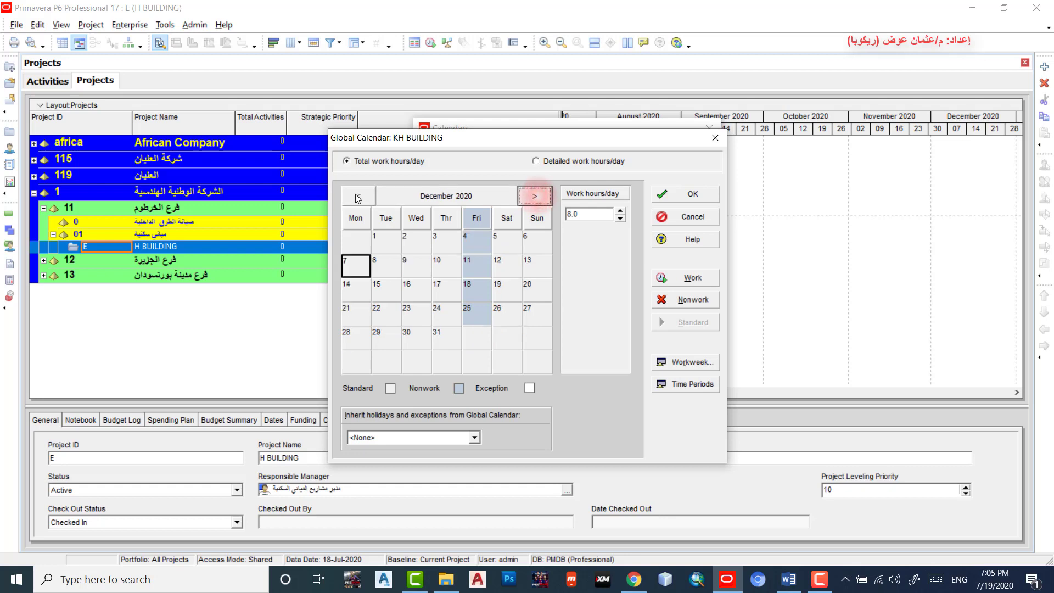
{"action": "left_click", "coordinate": [358, 196]}
{"action": "left_click", "coordinate": [358, 196]}
{"action": "left_click", "coordinate": [358, 196]}
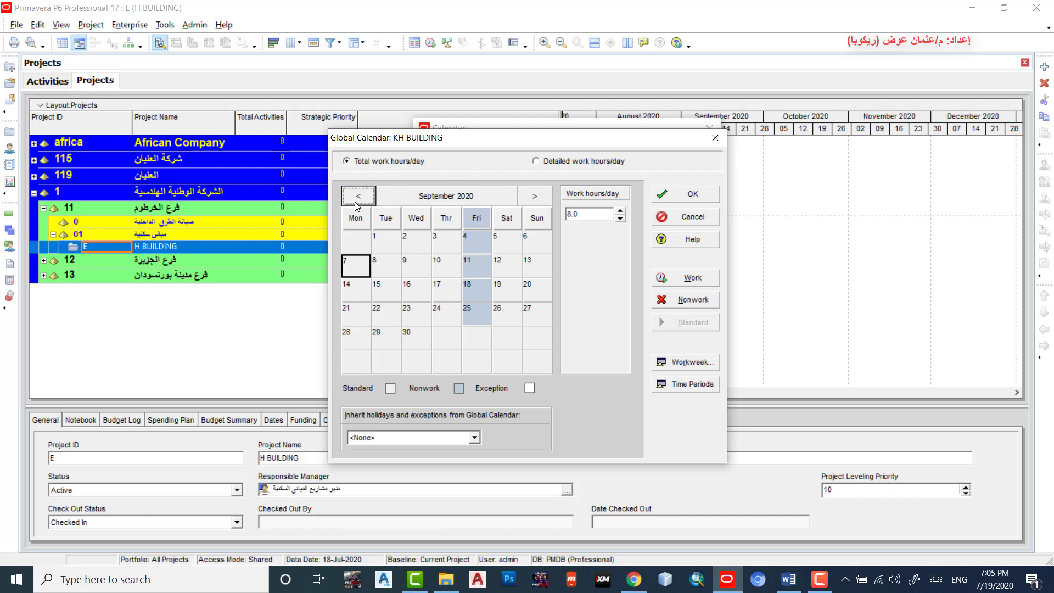
Switch the calendar to detailed work hours per day and make the 12:00 to 13:00 hour nonwork on September 7, 2020.
{"action": "left_click", "coordinate": [537, 161]}
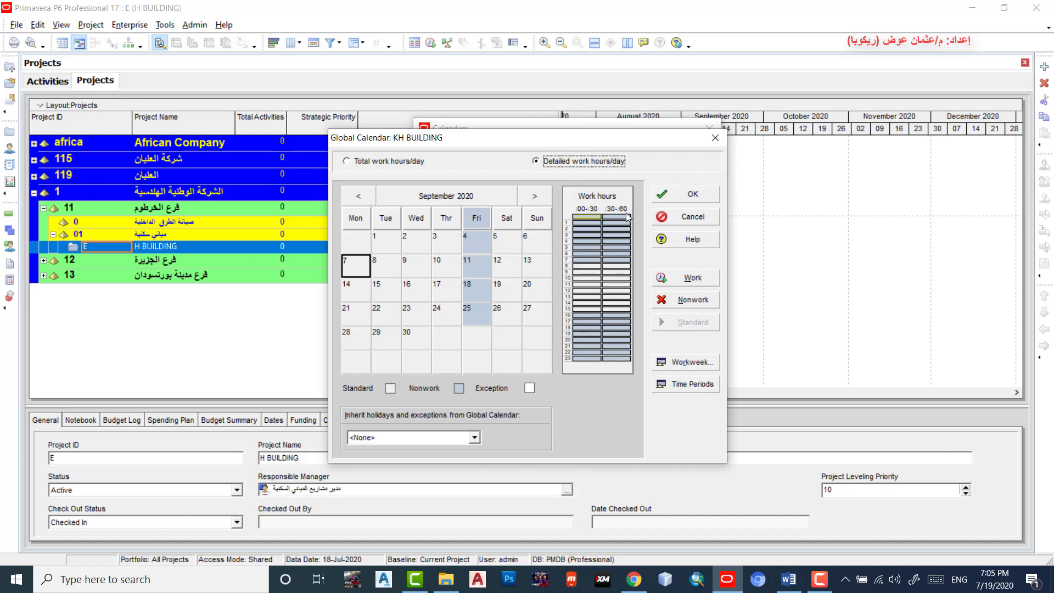
{"action": "left_click", "coordinate": [581, 223]}
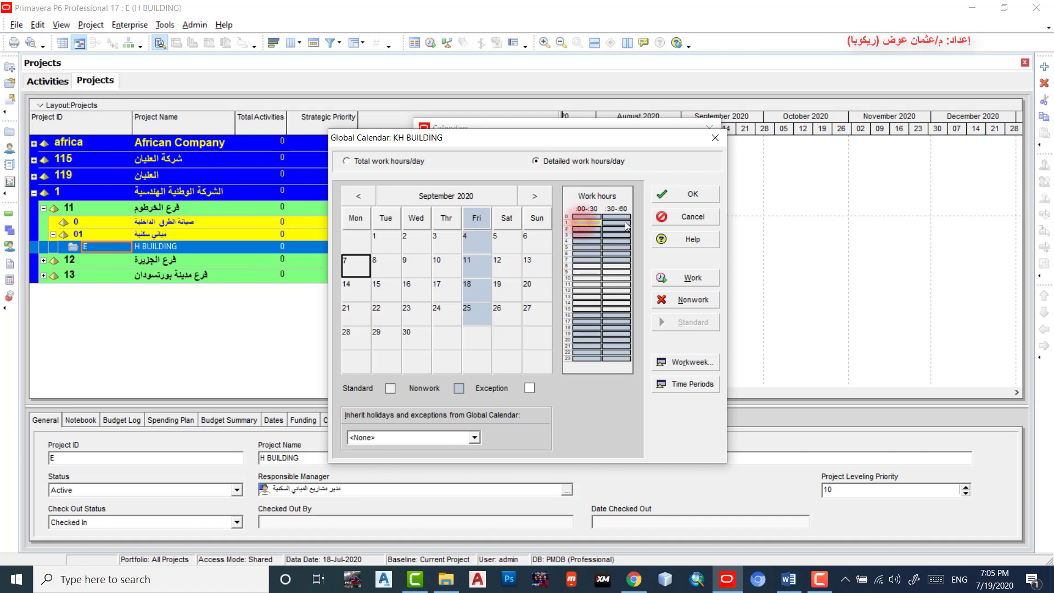
{"action": "left_click", "coordinate": [616, 222]}
{"action": "left_click", "coordinate": [581, 228]}
{"action": "left_click", "coordinate": [617, 228]}
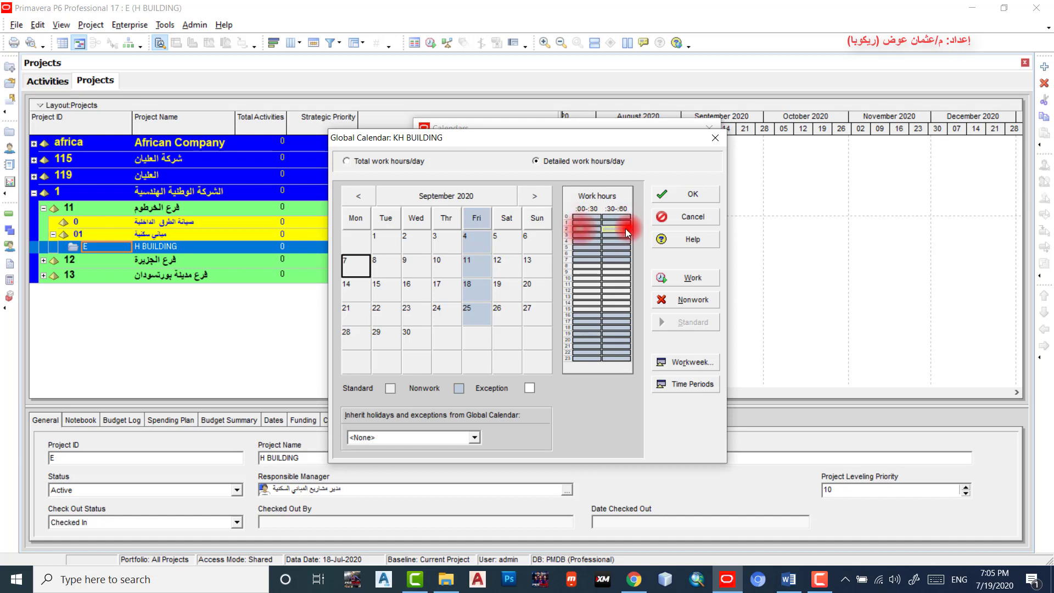
{"action": "left_click", "coordinate": [581, 268]}
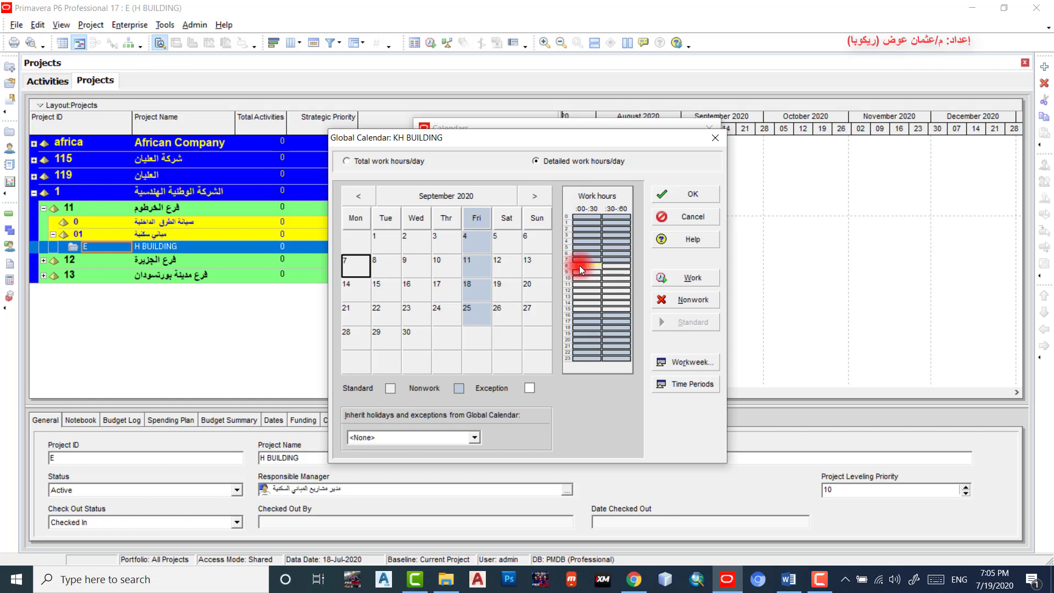
{"action": "left_click", "coordinate": [606, 272]}
{"action": "left_click", "coordinate": [627, 283]}
{"action": "left_click", "coordinate": [579, 288]}
{"action": "left_click", "coordinate": [699, 304]}
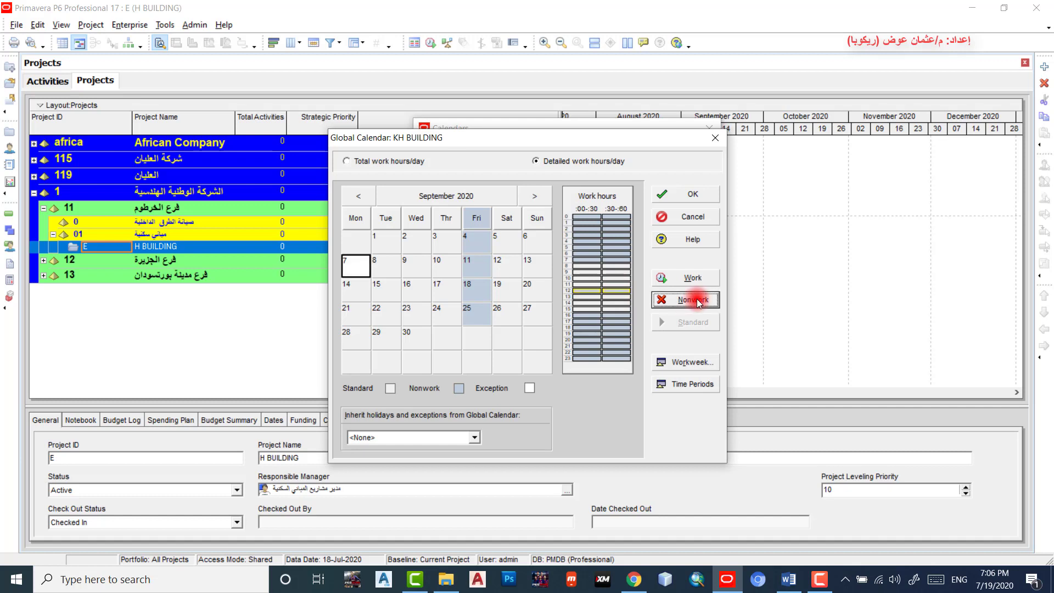
Make the 12:00 to 13:00 hour nonwork on Sunday, September 6, 2020.
{"action": "left_click", "coordinate": [537, 243]}
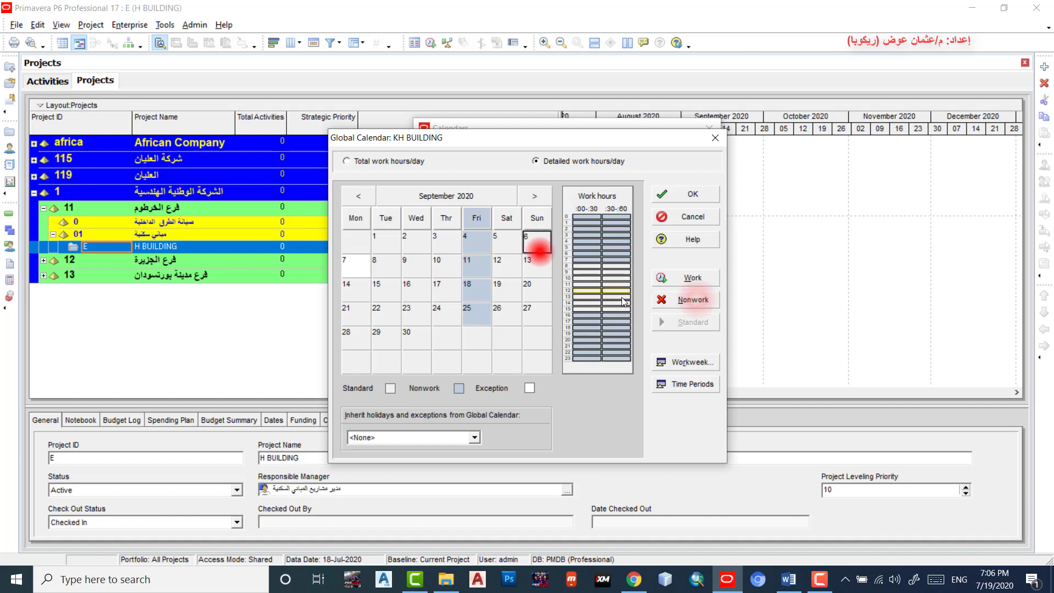
{"action": "left_click", "coordinate": [593, 291]}
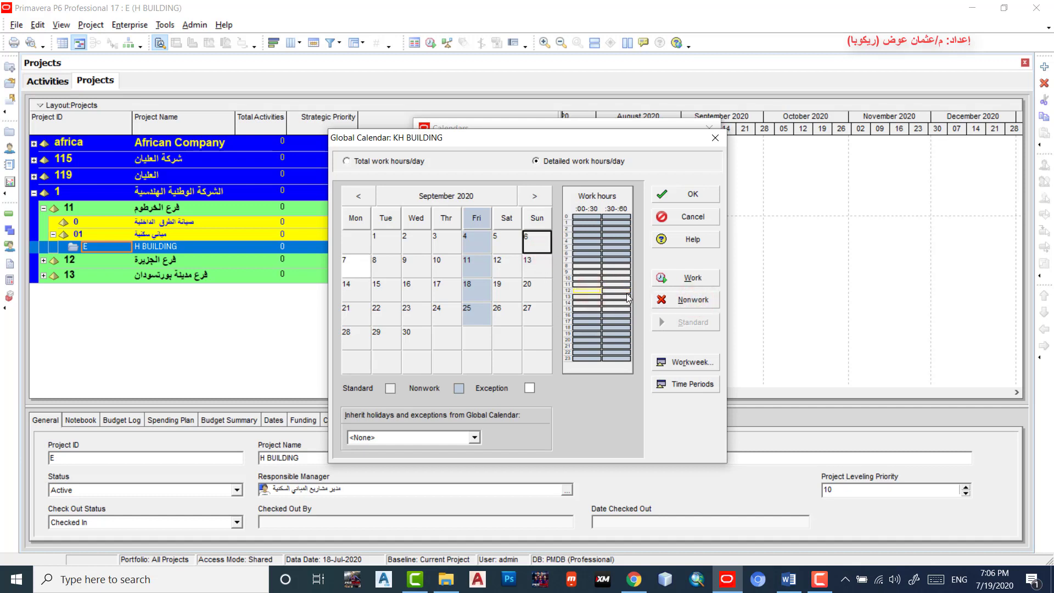
{"action": "left_click", "coordinate": [617, 290], "text": "shift"}
{"action": "left_click", "coordinate": [689, 299]}
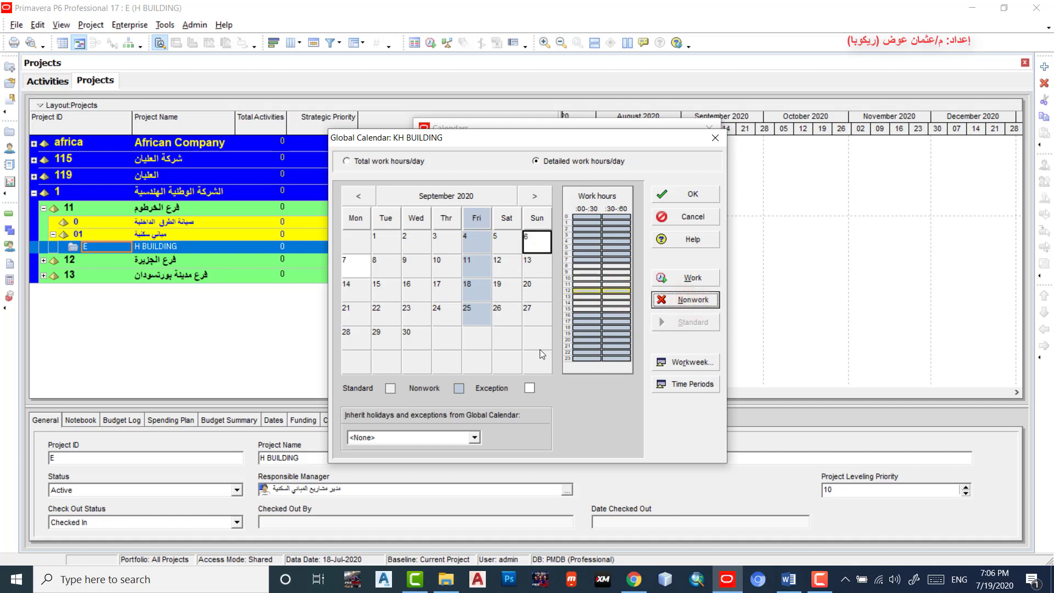
{"action": "left_click", "coordinate": [609, 284]}
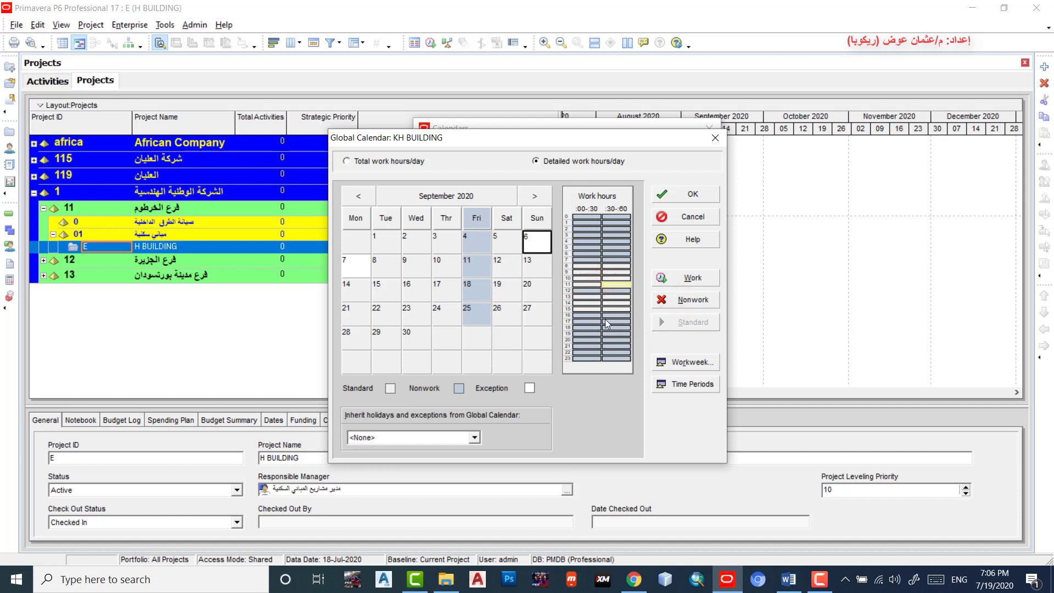
Go to October 2020 and make the 11:00 to 12:00 hour nonwork on October 6.
{"action": "left_click", "coordinate": [536, 196]}
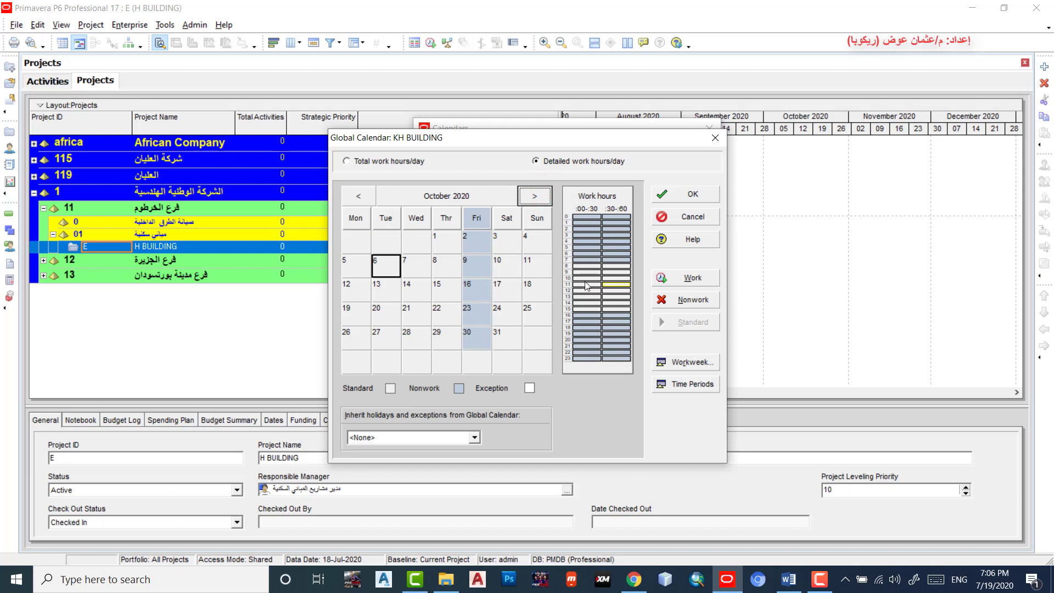
{"action": "left_click_drag", "start_coordinate": [587, 284], "coordinate": [616, 284]}
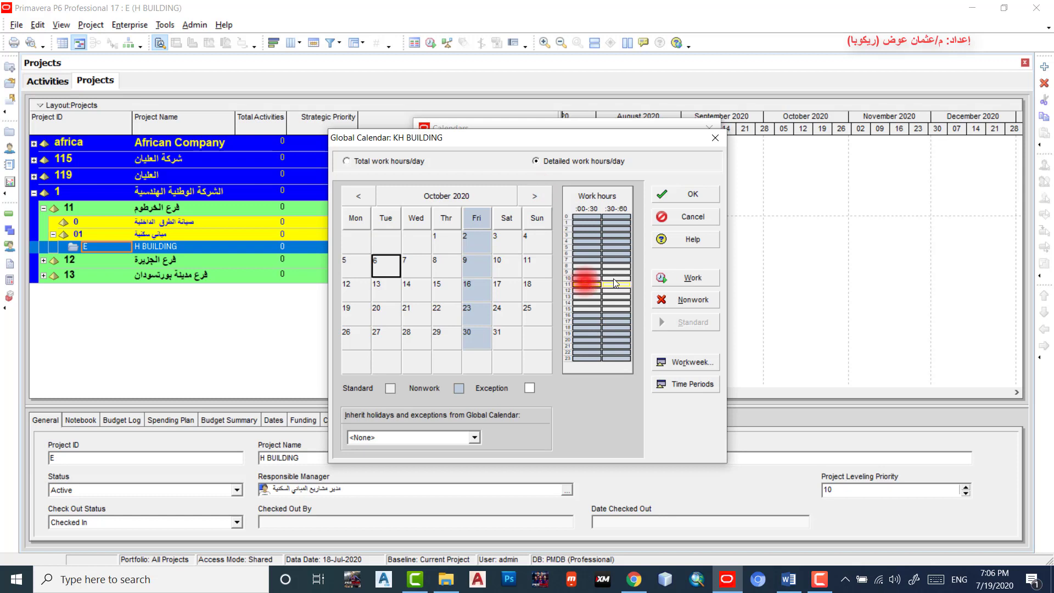
{"action": "left_click", "coordinate": [686, 301]}
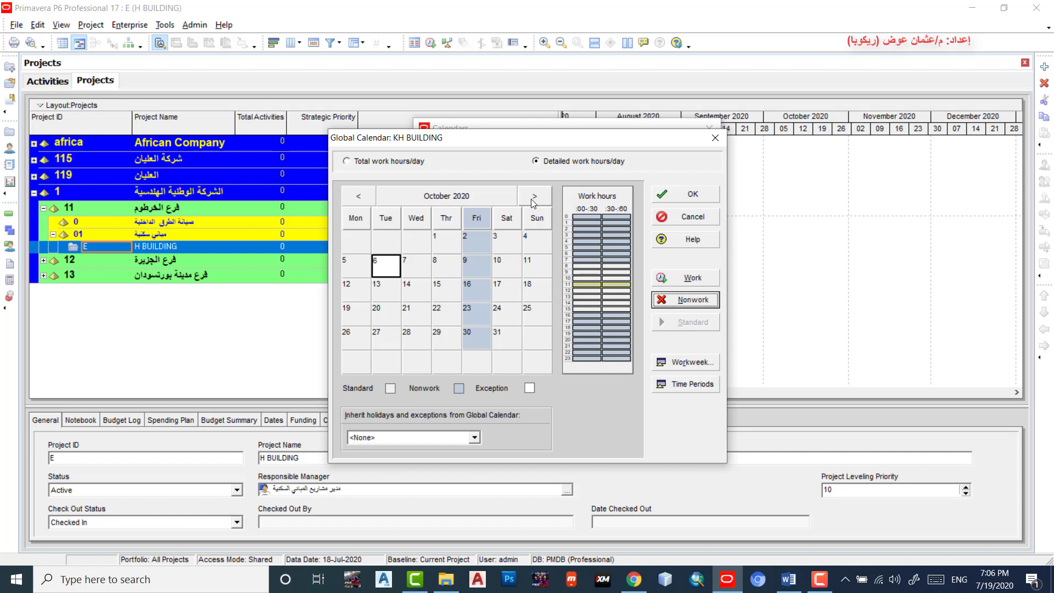
In the calendar's standard workweek, make the 12:00 to 13:00 hour nonwork for Monday, Tuesday, Wednesday and Thursday.
{"action": "left_click", "coordinate": [681, 363]}
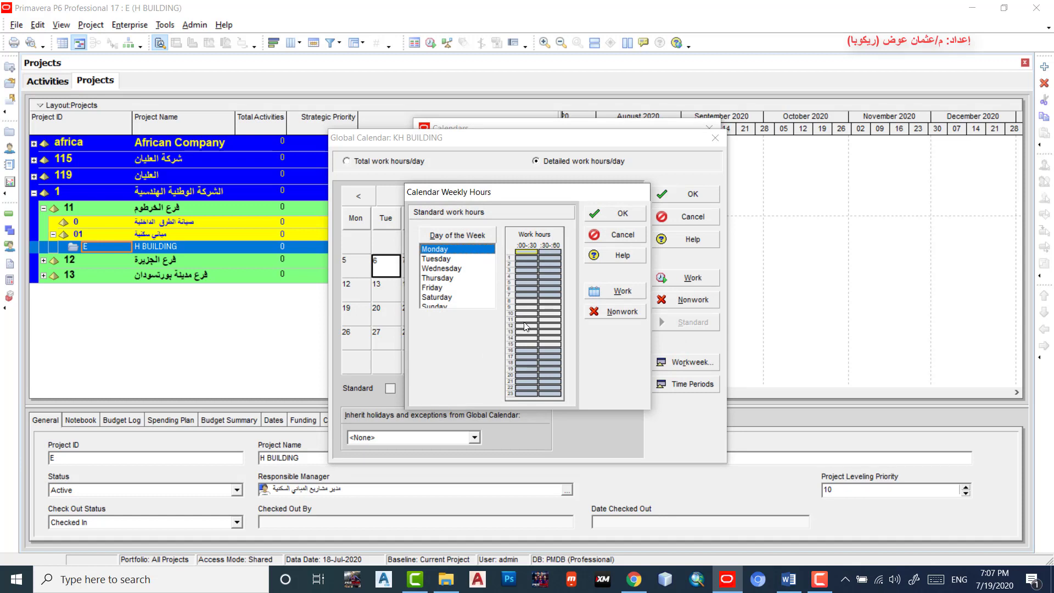
{"action": "left_click_drag", "start_coordinate": [525, 325], "coordinate": [526, 336]}
{"action": "left_click", "coordinate": [619, 312]}
{"action": "left_click", "coordinate": [448, 259]}
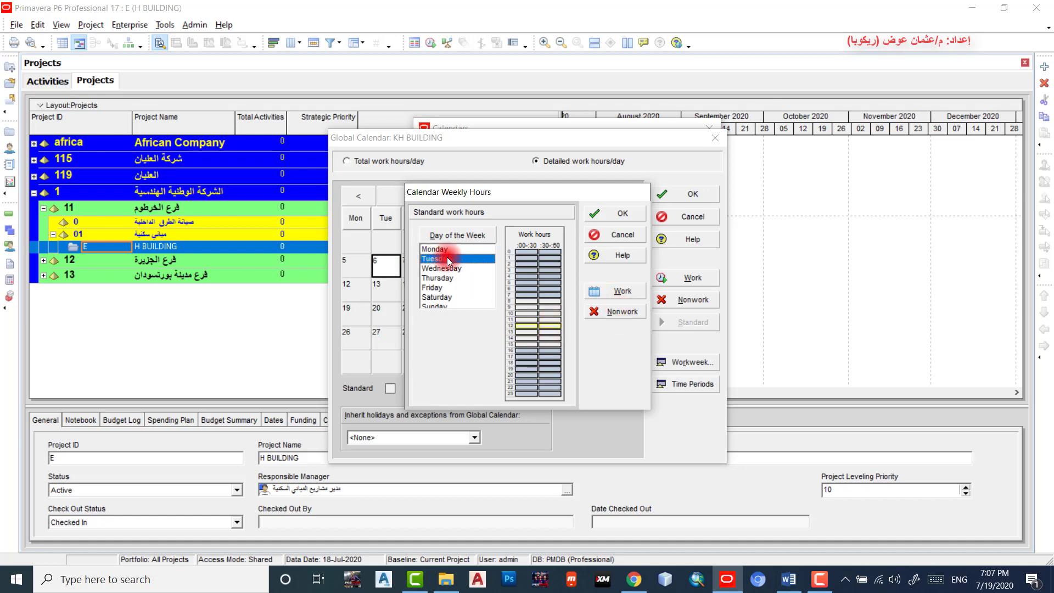
{"action": "left_click", "coordinate": [632, 314]}
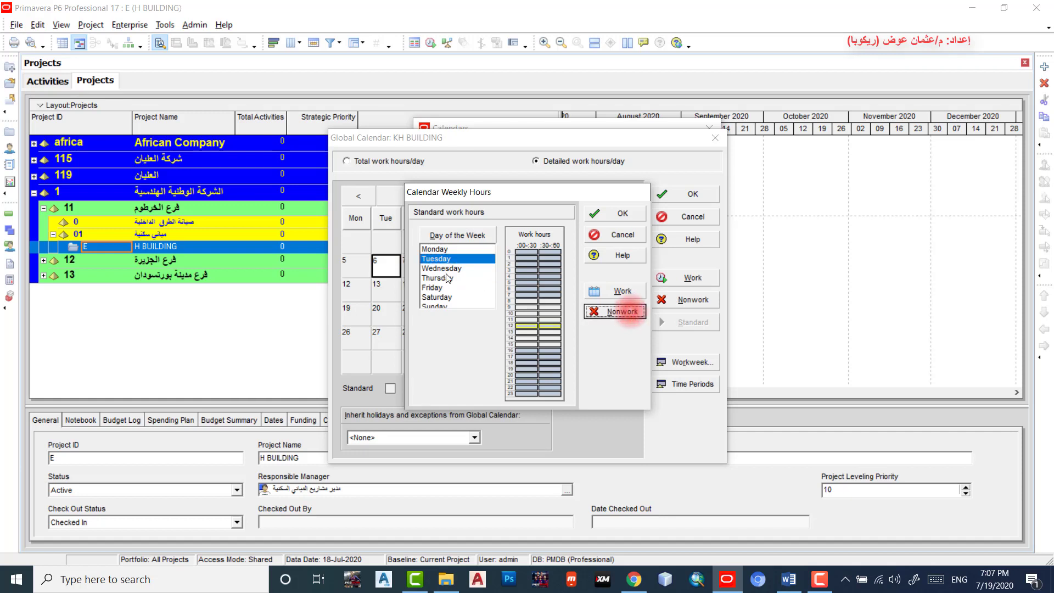
{"action": "left_click", "coordinate": [448, 268]}
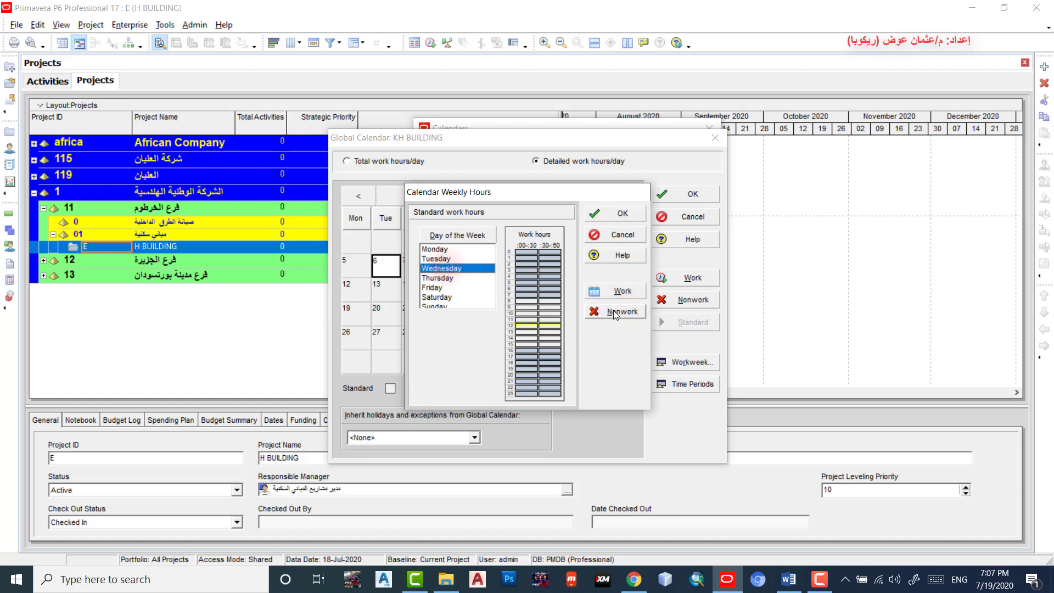
{"action": "left_click", "coordinate": [615, 311]}
{"action": "left_click", "coordinate": [440, 278]}
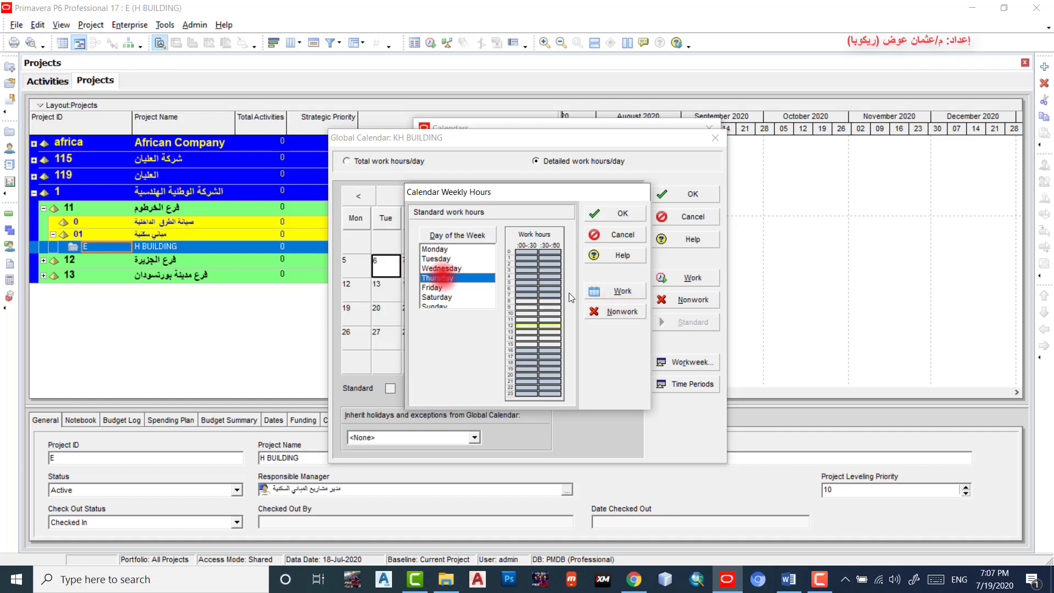
{"action": "left_click", "coordinate": [625, 311]}
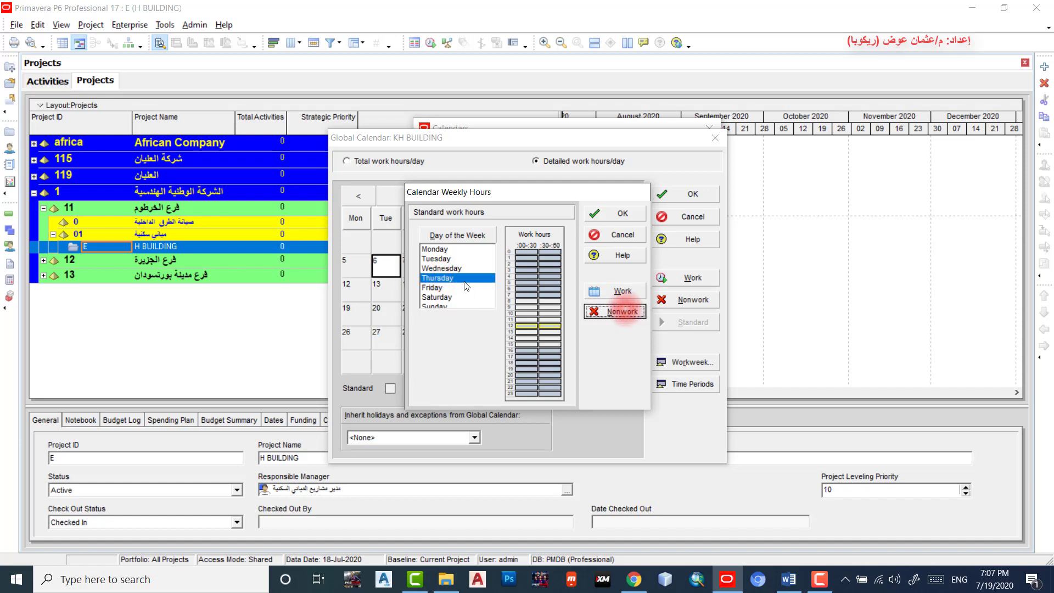
Make the 12:00 to 13:00 hour nonwork for Saturday and Sunday too, apply the weekly hours and save the KH BUILDING calendar.
{"action": "left_click", "coordinate": [439, 287]}
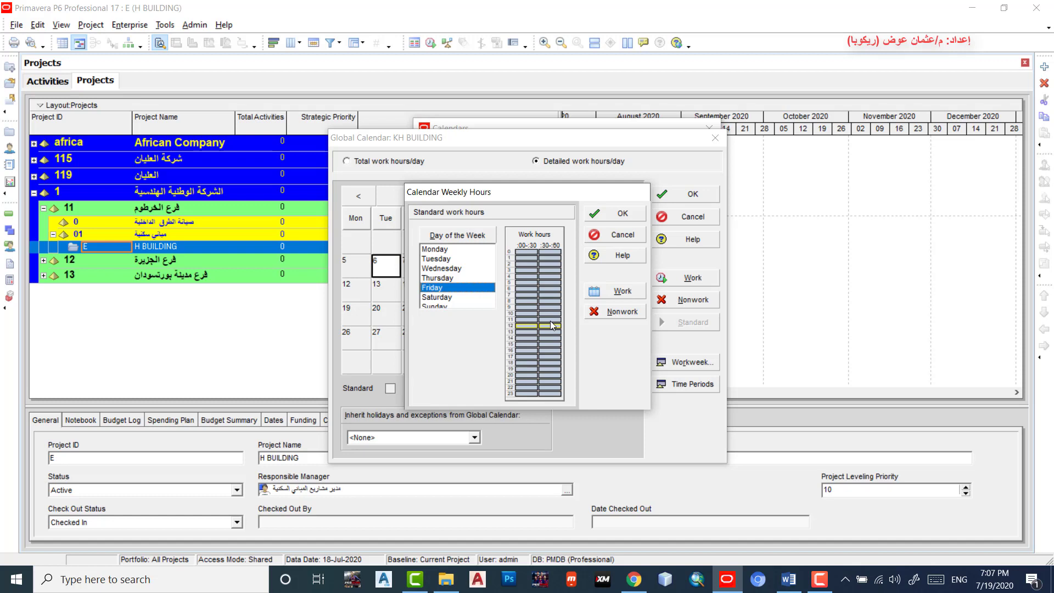
{"action": "left_click", "coordinate": [443, 298]}
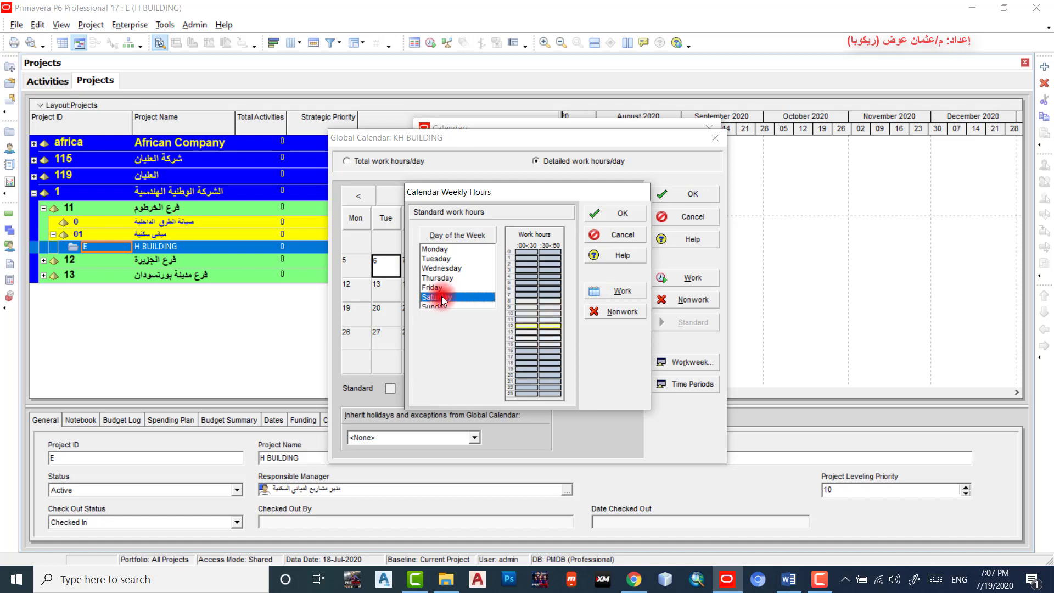
{"action": "left_click", "coordinate": [615, 312]}
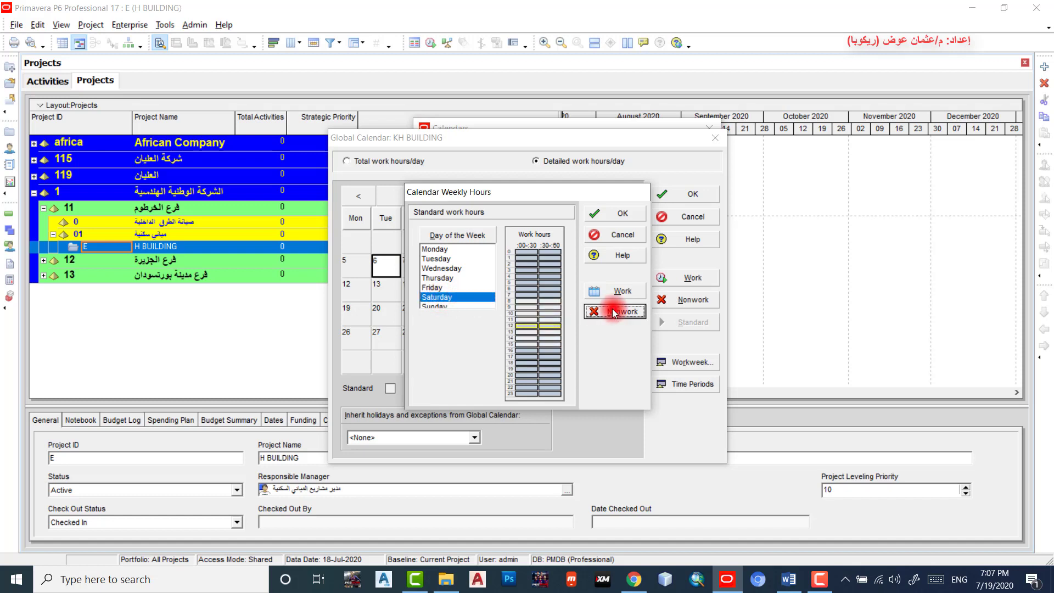
{"action": "left_click", "coordinate": [442, 306]}
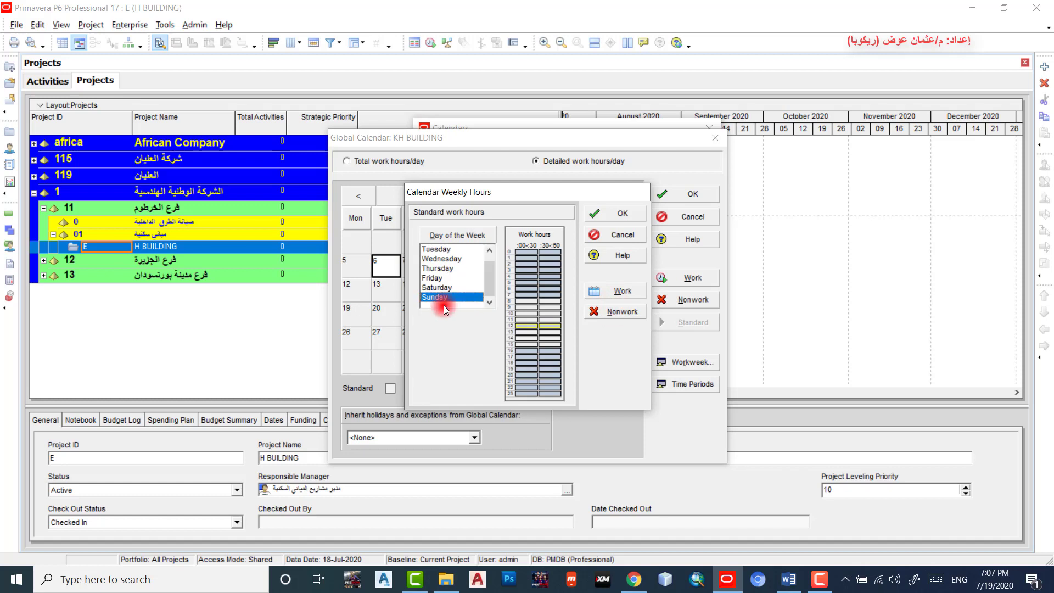
{"action": "left_click", "coordinate": [618, 312]}
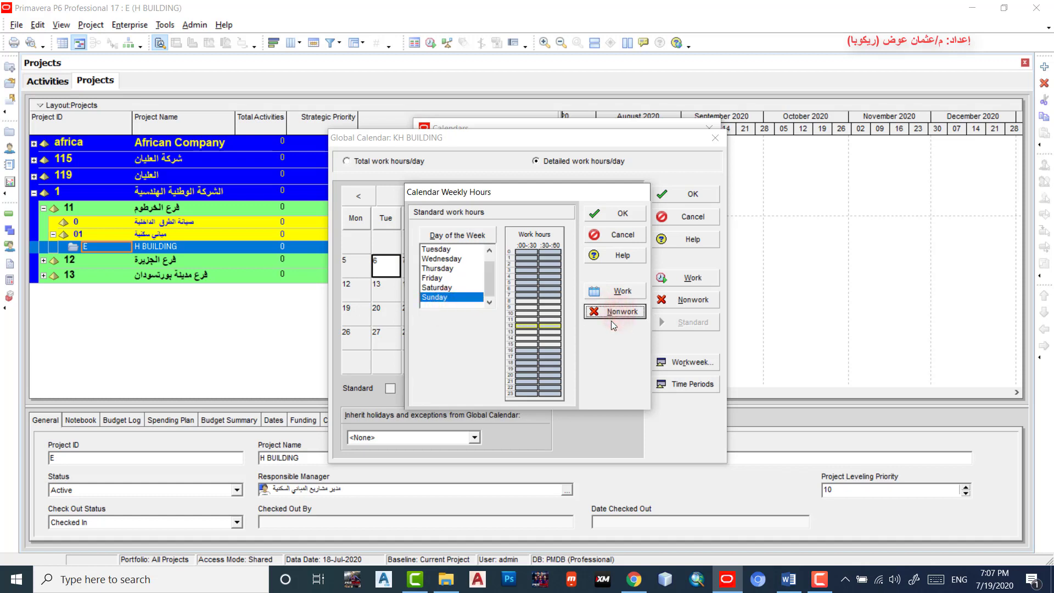
{"action": "left_click", "coordinate": [625, 215]}
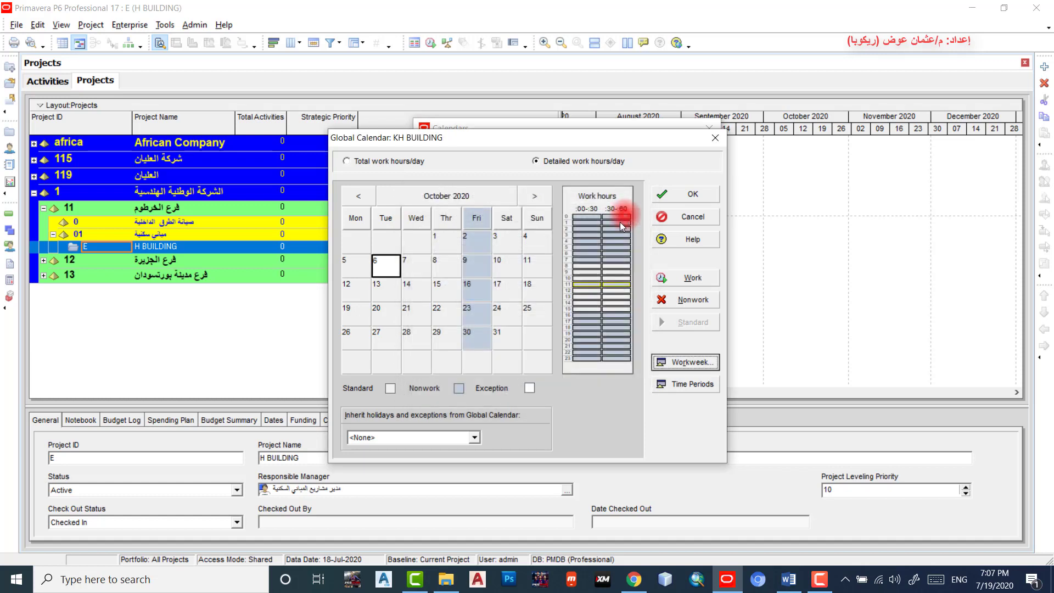
{"action": "left_click", "coordinate": [702, 195]}
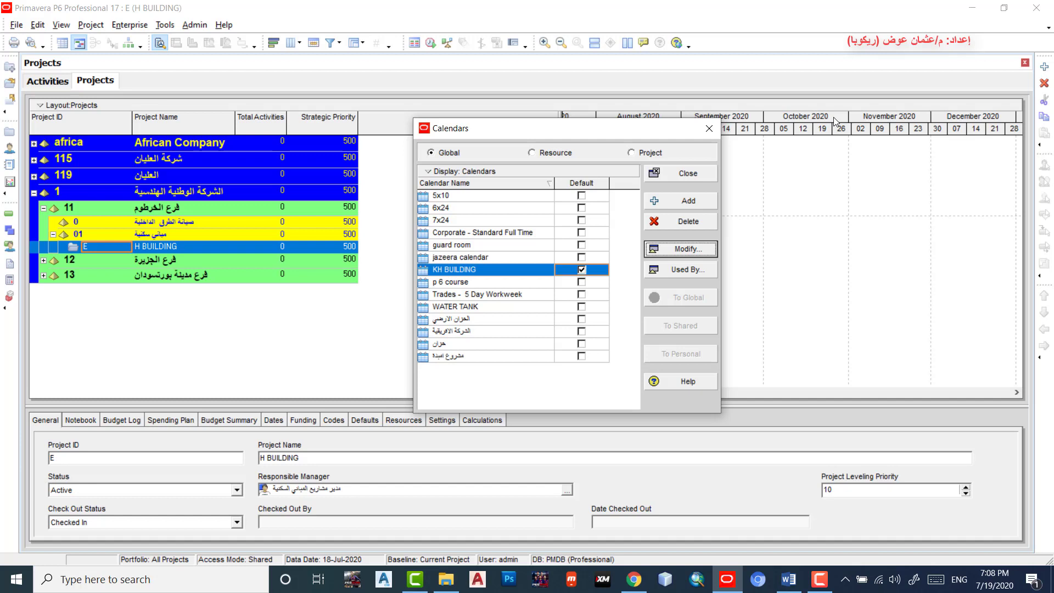
View the lists of resource calendars and project calendars, and close the calendar manager.
{"action": "left_click", "coordinate": [533, 153]}
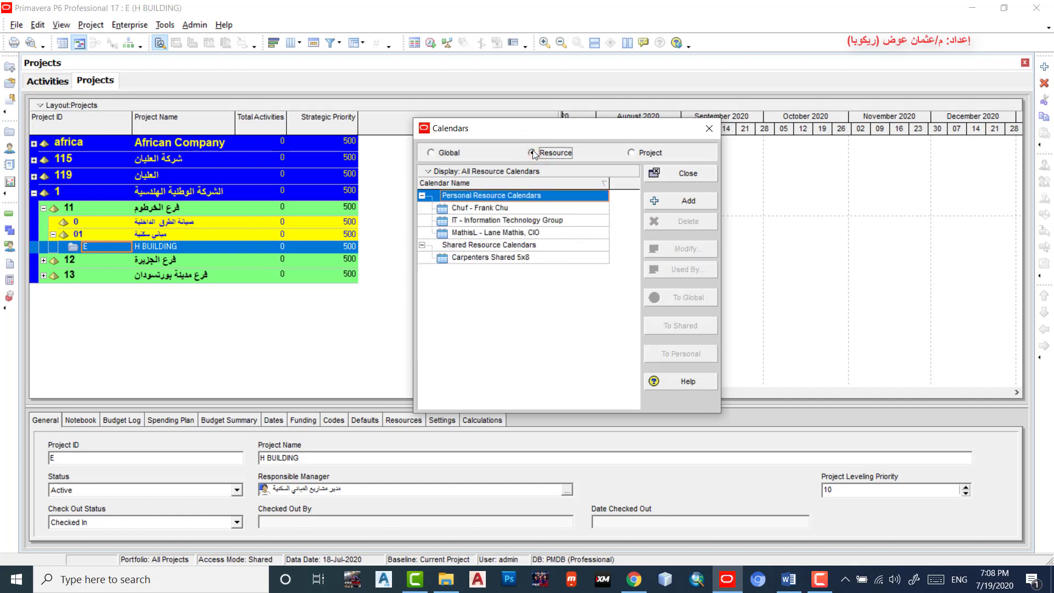
{"action": "left_click", "coordinate": [632, 154]}
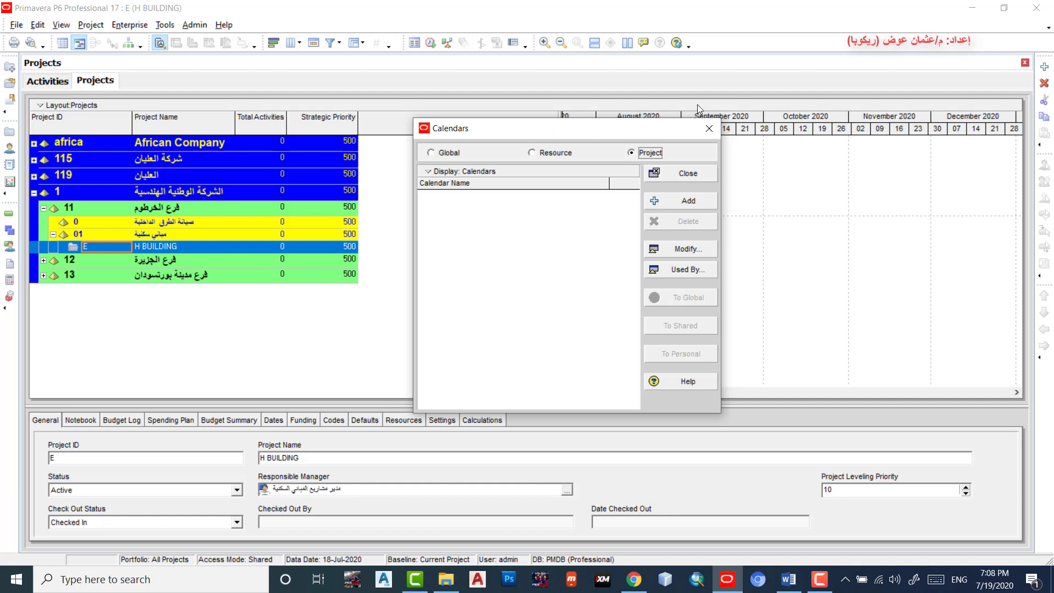
{"action": "left_click", "coordinate": [706, 129]}
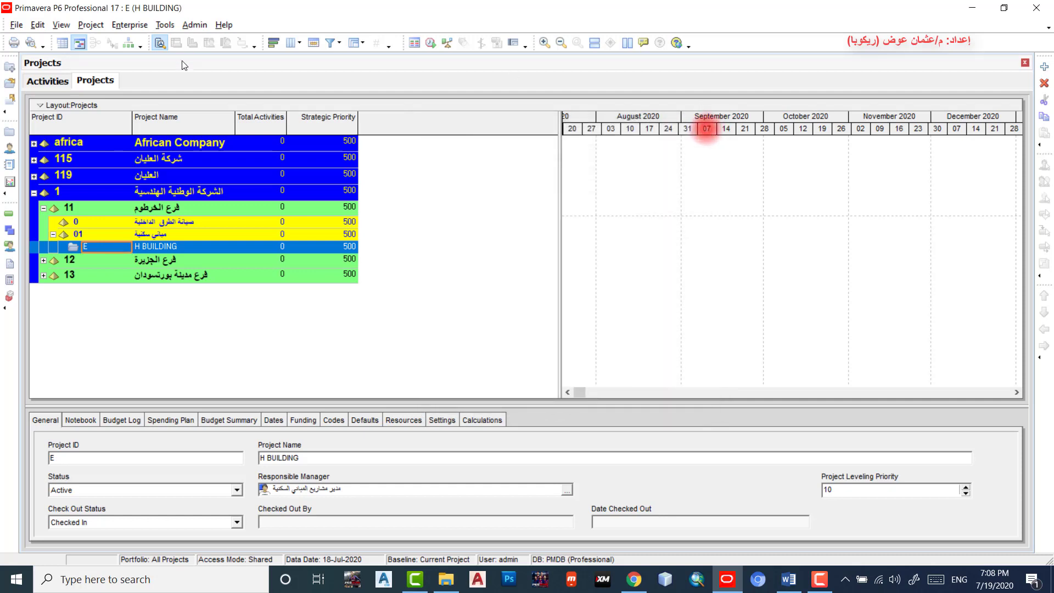
Close the open H BUILDING project and confirm the closing.
{"action": "left_click", "coordinate": [17, 26]}
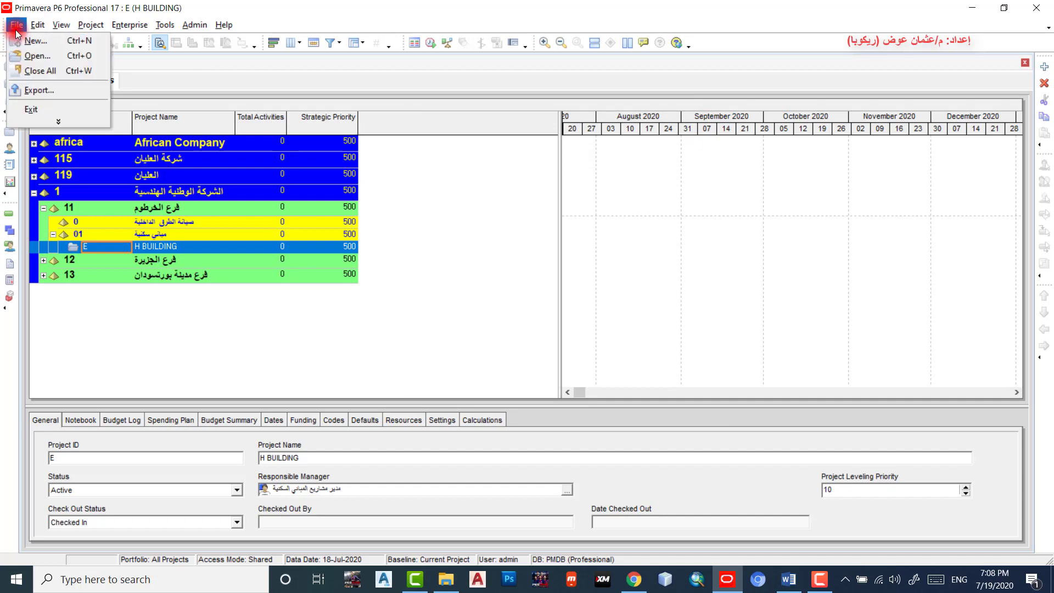
{"action": "left_click", "coordinate": [32, 70]}
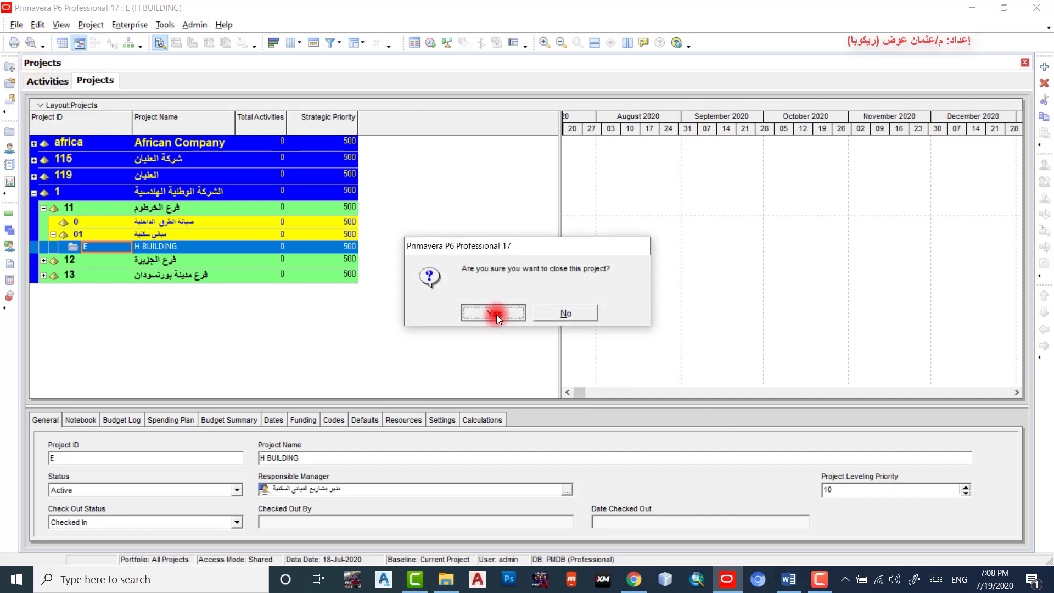
{"action": "left_click", "coordinate": [494, 313]}
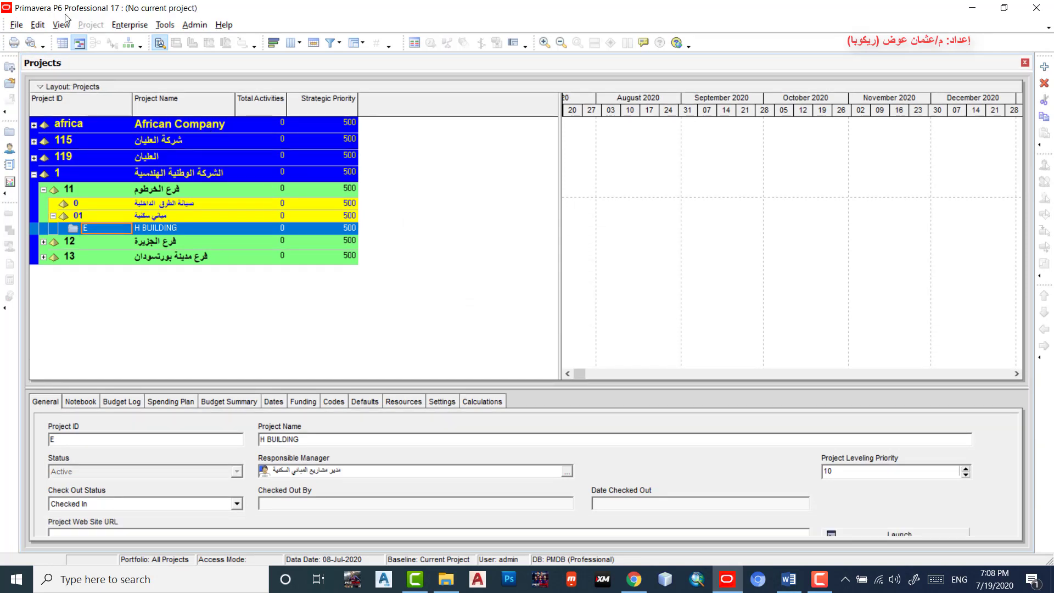
Check which calendar types are available in the calendar manager while no project is open, and close it.
{"action": "left_click", "coordinate": [126, 25]}
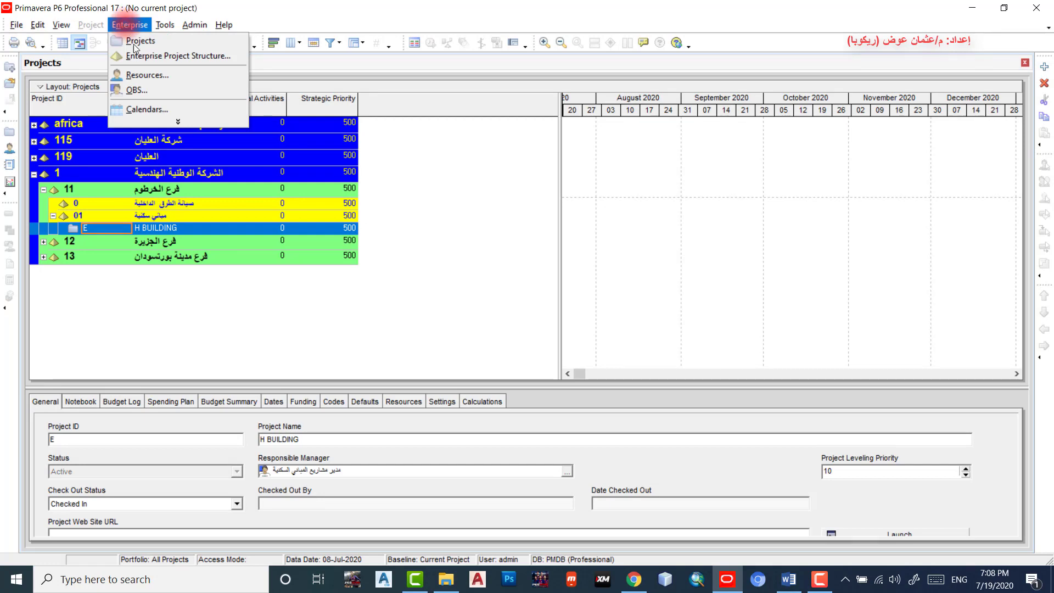
{"action": "left_click", "coordinate": [143, 110]}
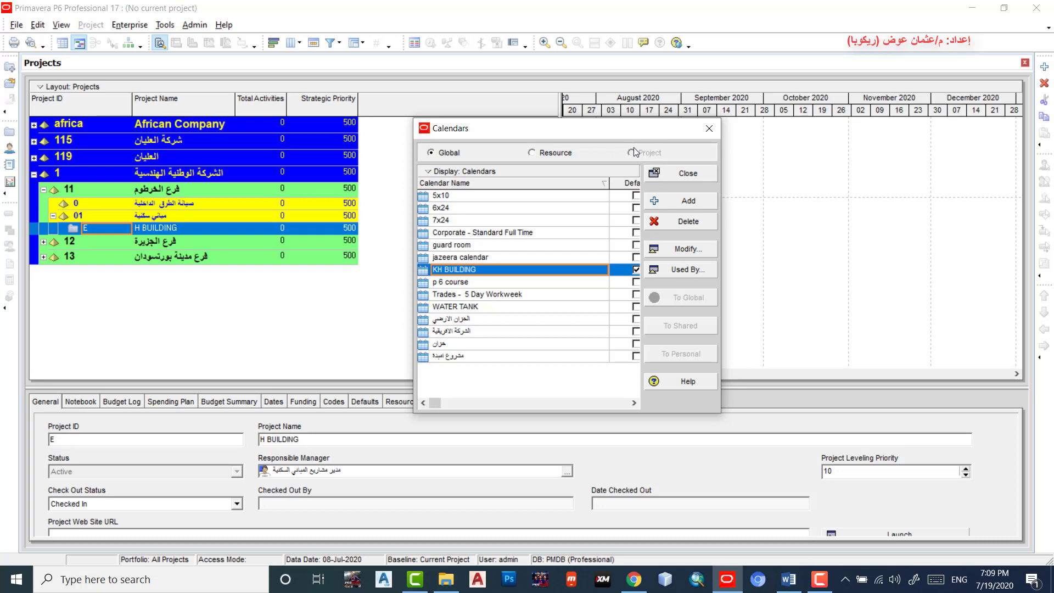
{"action": "left_click", "coordinate": [709, 128]}
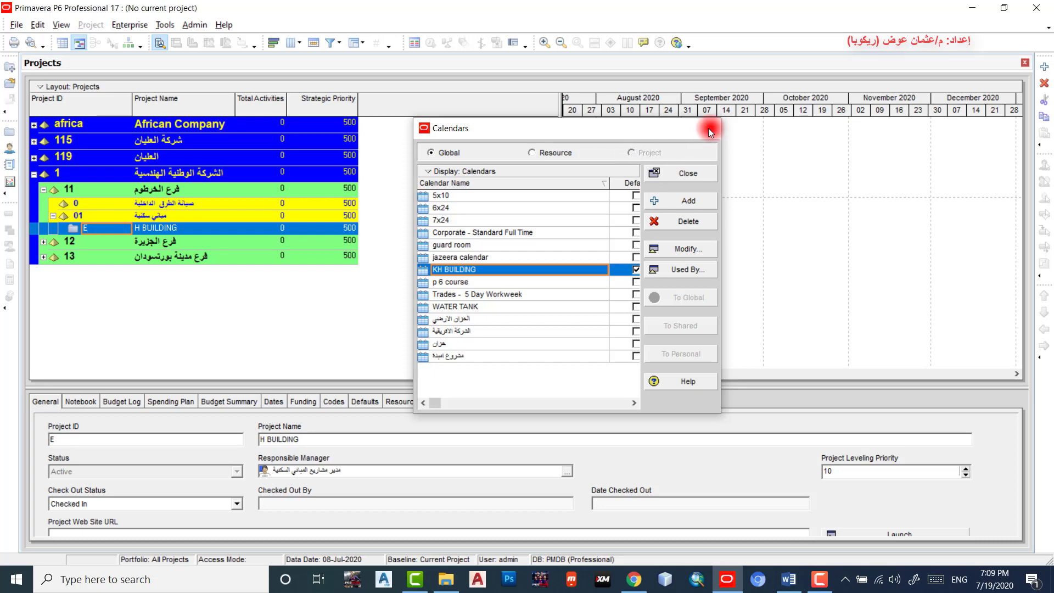
Open the H BUILDING project and return to the projects list.
{"action": "right_click", "coordinate": [187, 225]}
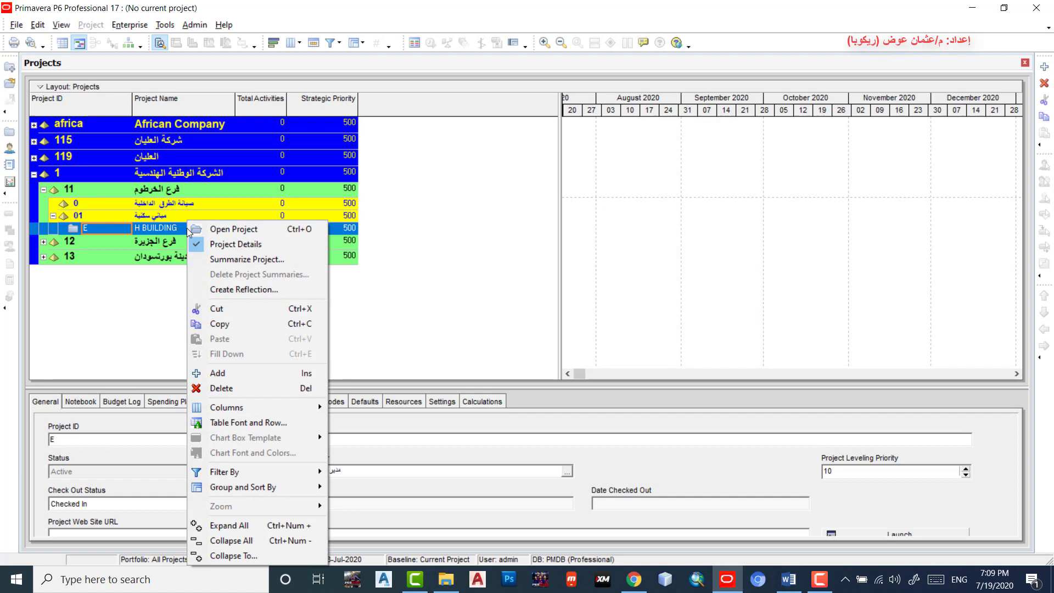
{"action": "left_click", "coordinate": [245, 229]}
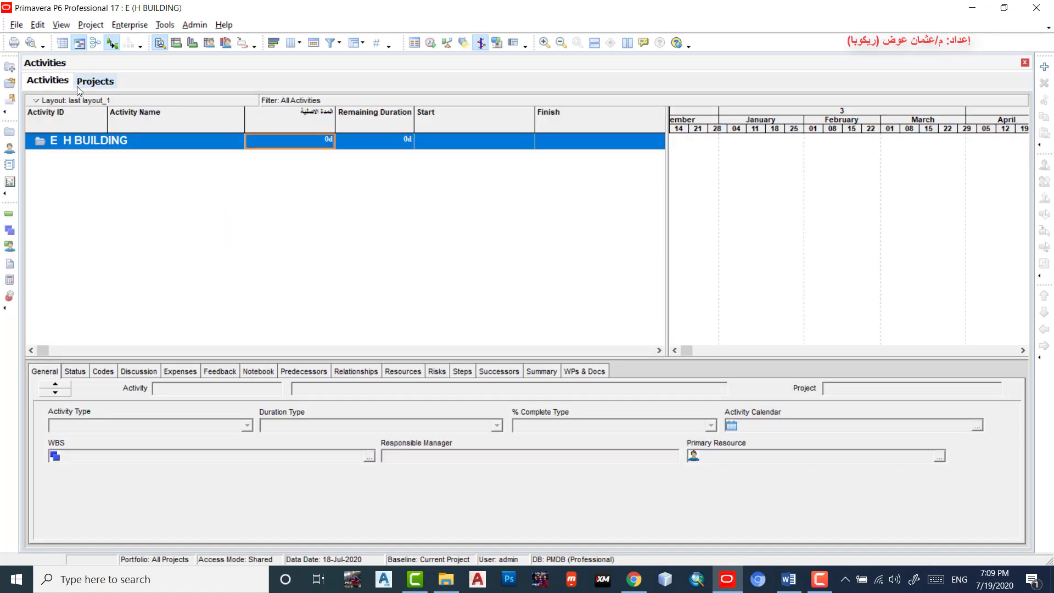
{"action": "left_click", "coordinate": [90, 82]}
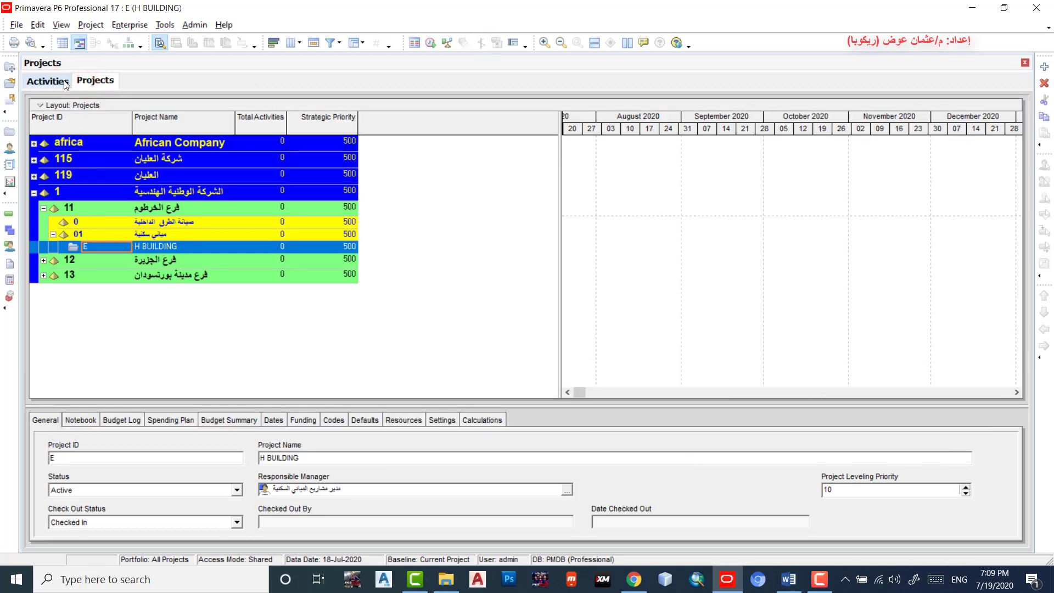
Add a project calendar to H BUILDING, copied from the KH BUILDING global calendar.
{"action": "left_click", "coordinate": [137, 25]}
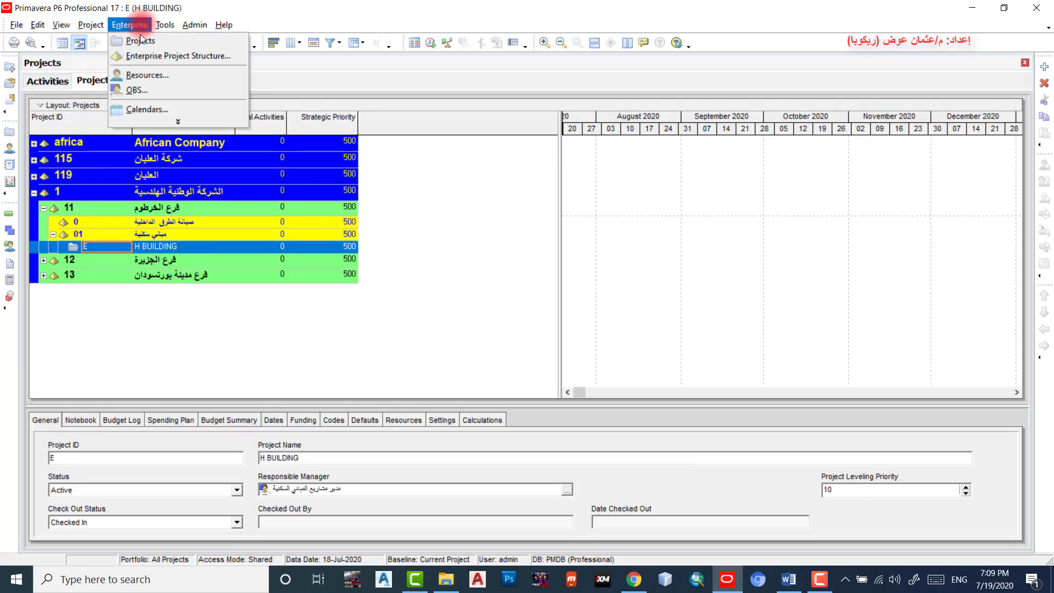
{"action": "left_click", "coordinate": [153, 107]}
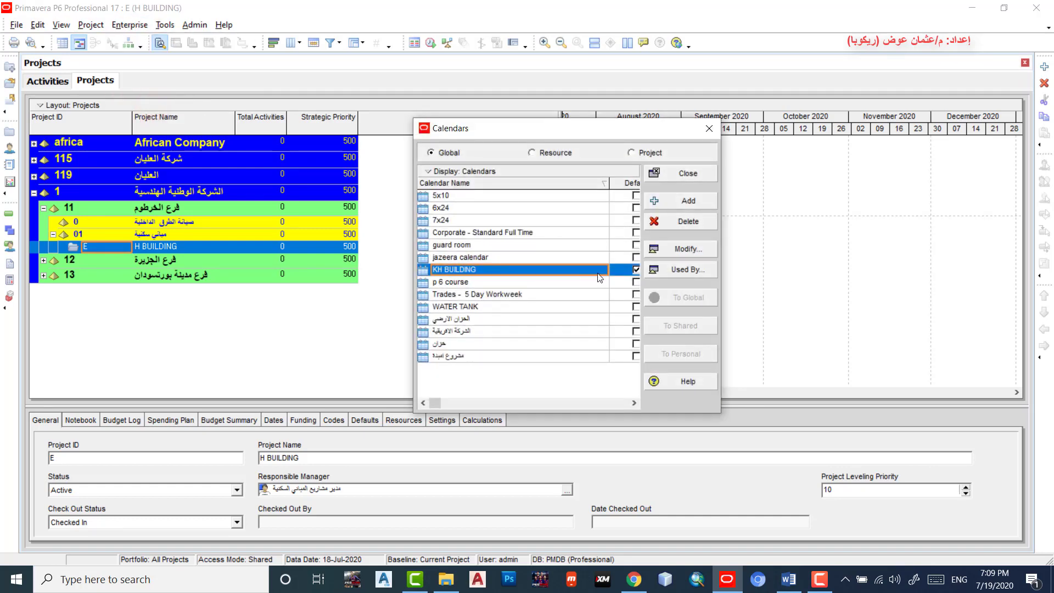
{"action": "left_click", "coordinate": [633, 153]}
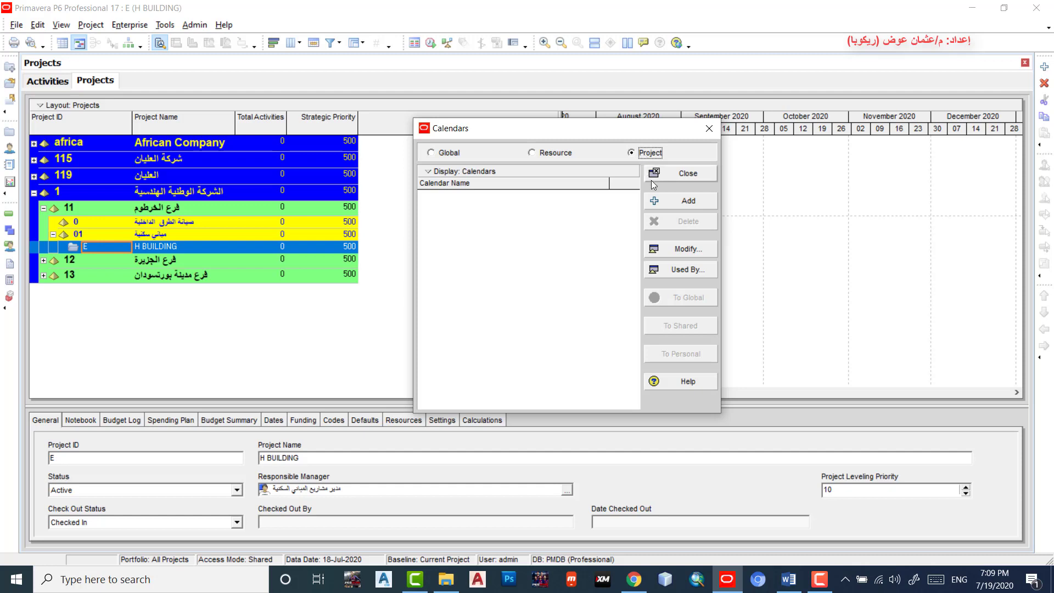
{"action": "left_click", "coordinate": [664, 200]}
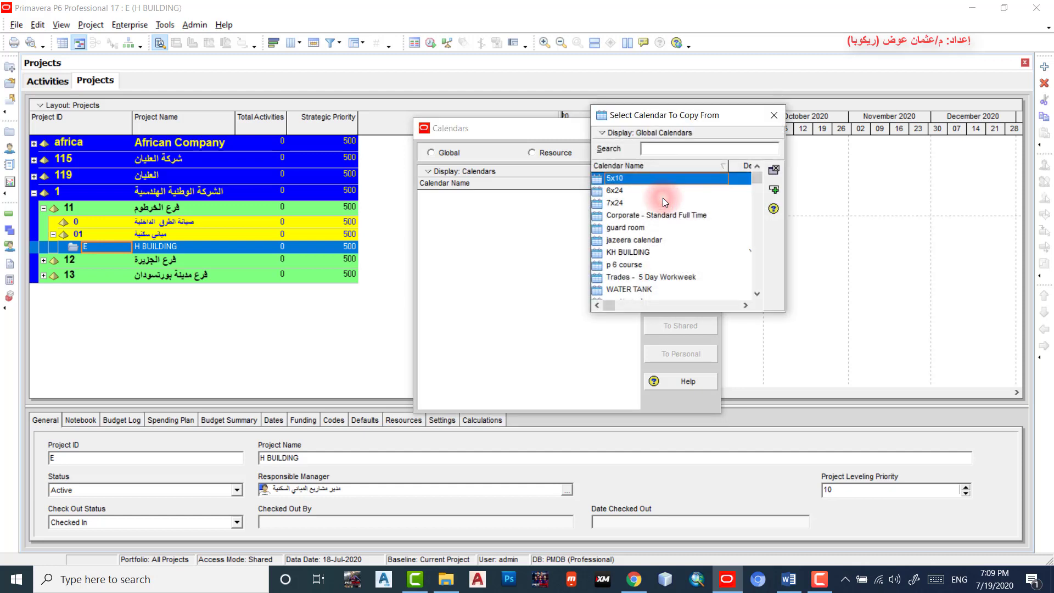
{"action": "left_click_drag", "start_coordinate": [725, 117], "coordinate": [560, 122]}
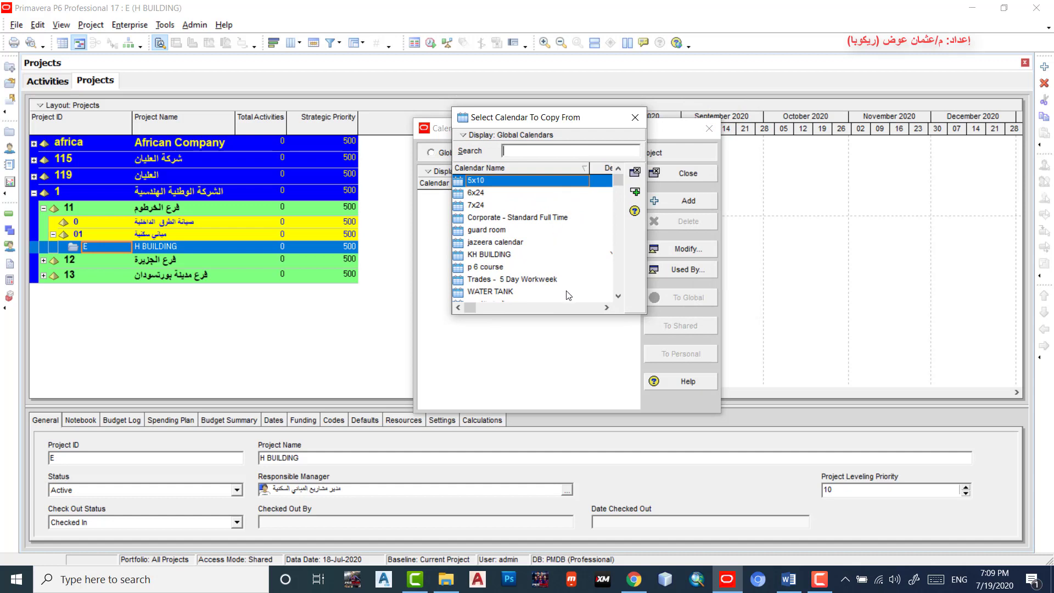
{"action": "left_click", "coordinate": [620, 182]}
{"action": "mouse_move", "coordinate": [620, 182]}
{"action": "left_mouse_down"}
{"action": "mouse_move", "coordinate": [624, 280]}
{"action": "mouse_move", "coordinate": [629, 181]}
{"action": "left_mouse_up"}
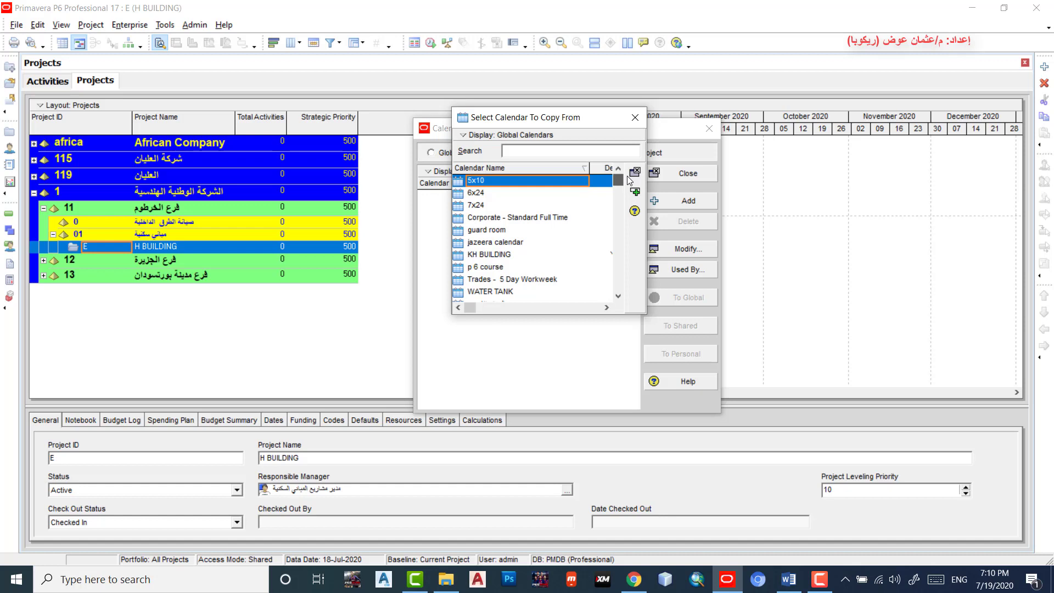
{"action": "left_click", "coordinate": [501, 255]}
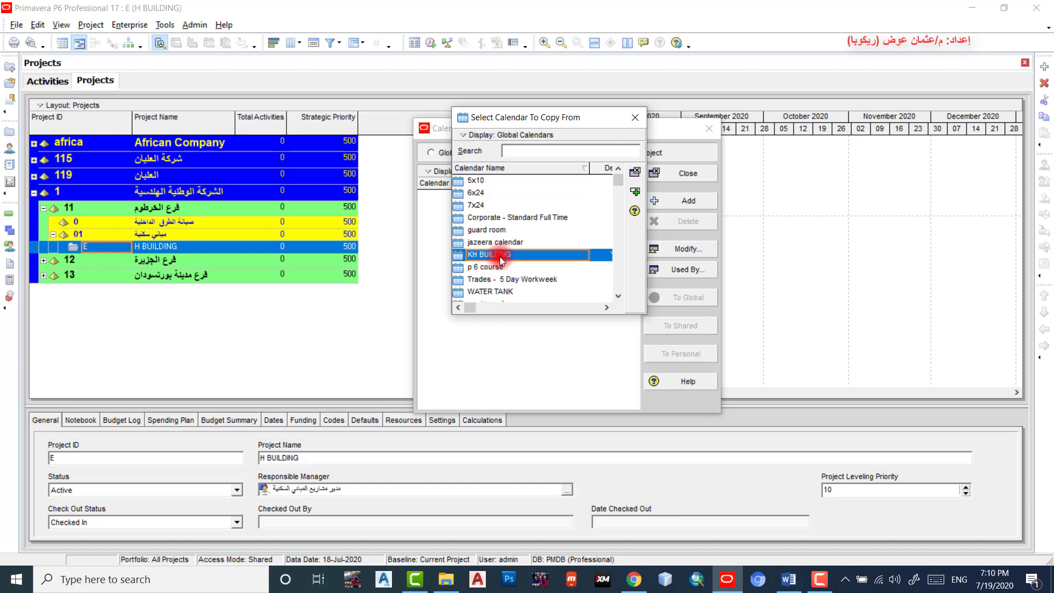
{"action": "left_click", "coordinate": [637, 192]}
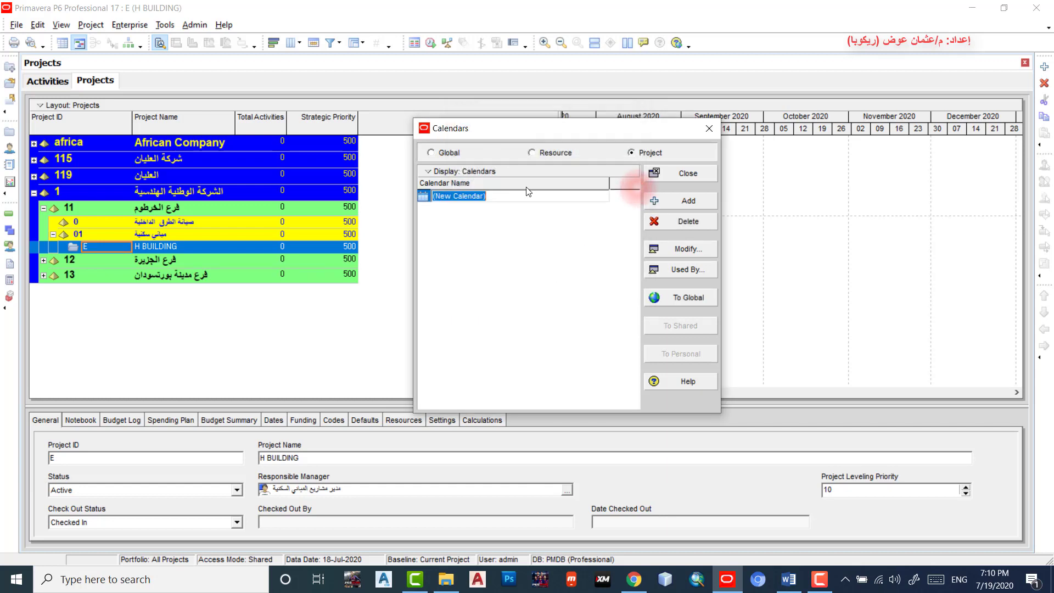
Name the new project calendar KH BUILDING and close the calendar manager.
{"action": "double_click", "coordinate": [512, 194]}
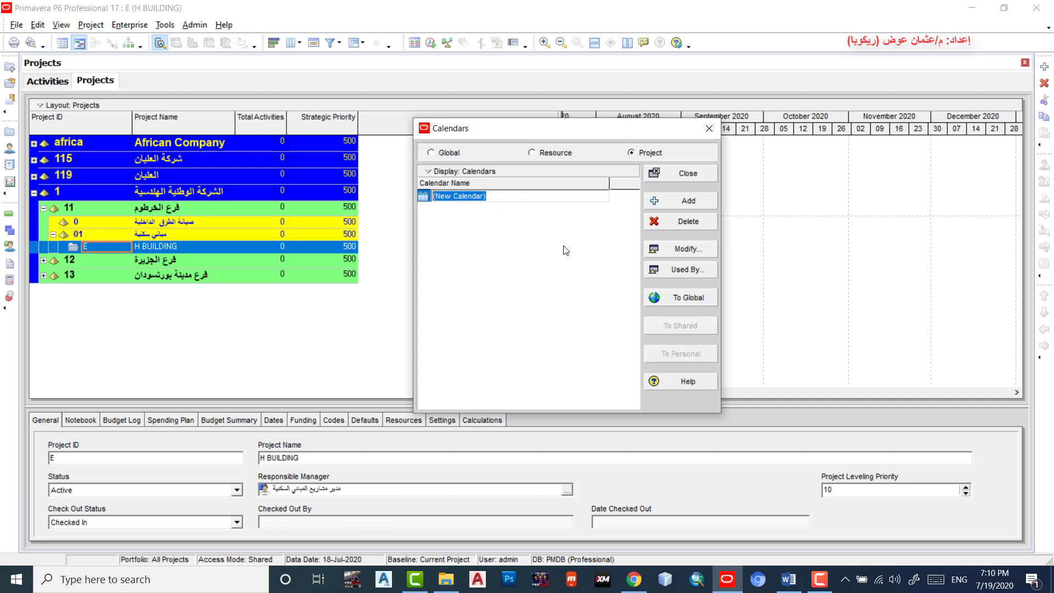
{"action": "key", "text": "Caps_Lock"}
{"action": "type", "text": "K"}
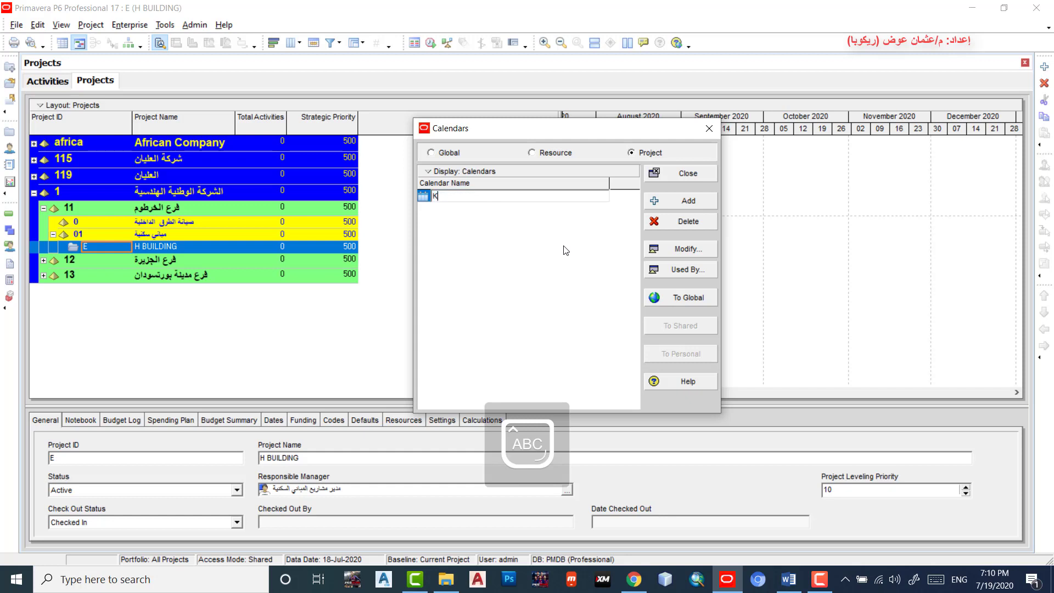
{"action": "type", "text": "H BUILDING"}
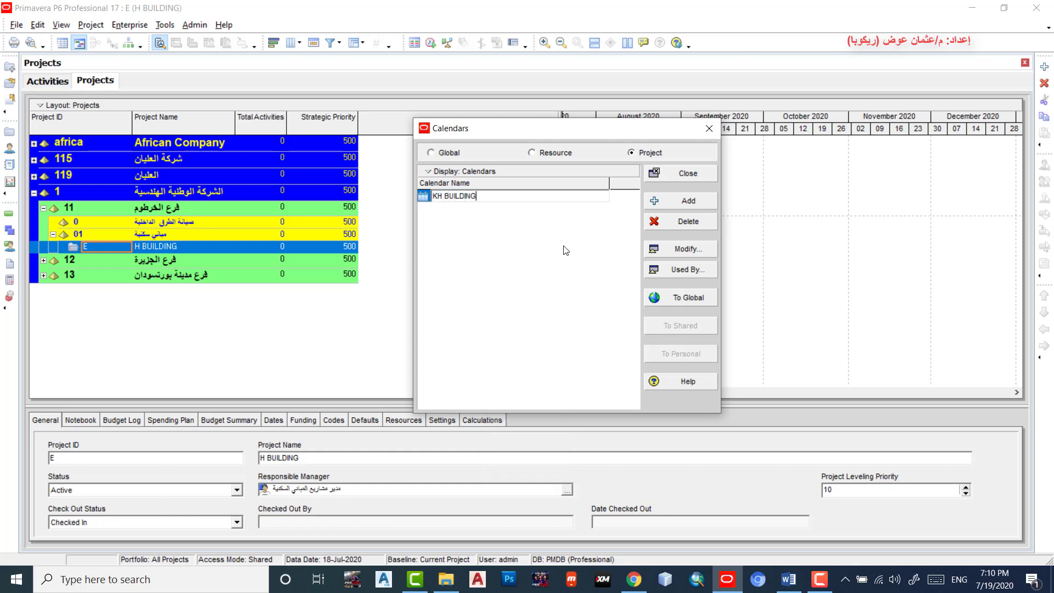
{"action": "left_click", "coordinate": [571, 226]}
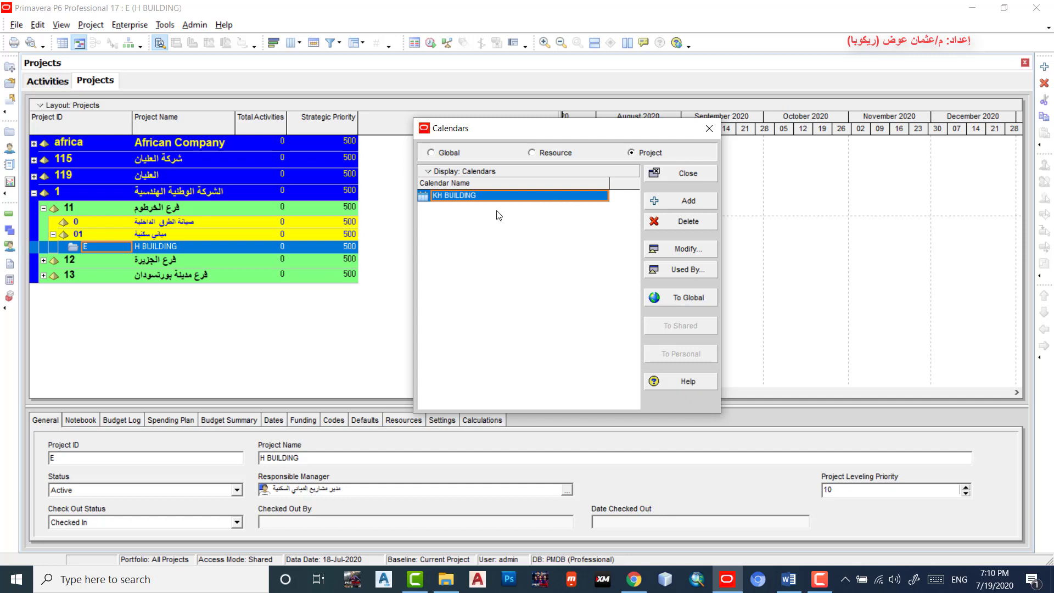
{"action": "left_click", "coordinate": [708, 130]}
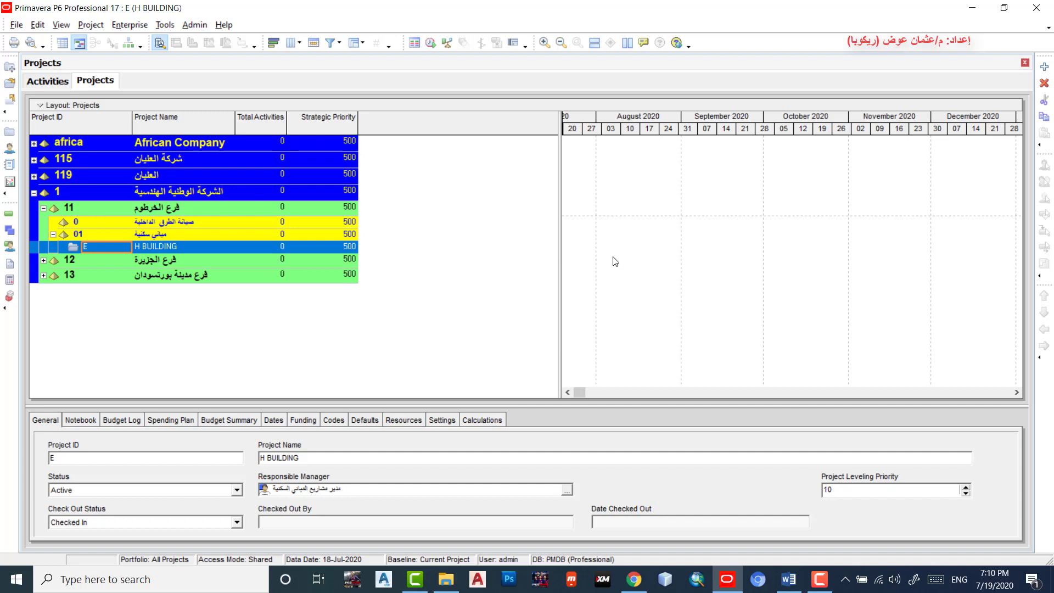
In the time periods of the KH BUILDING global calendar, set the hours per week to 48 and accept.
{"action": "left_click", "coordinate": [129, 24]}
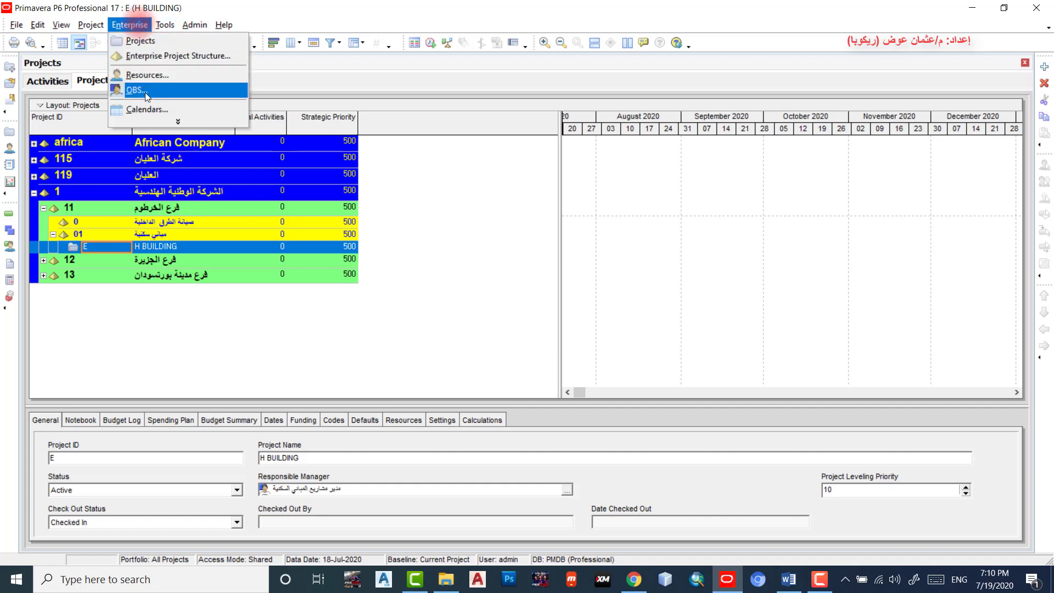
{"action": "left_click", "coordinate": [145, 108]}
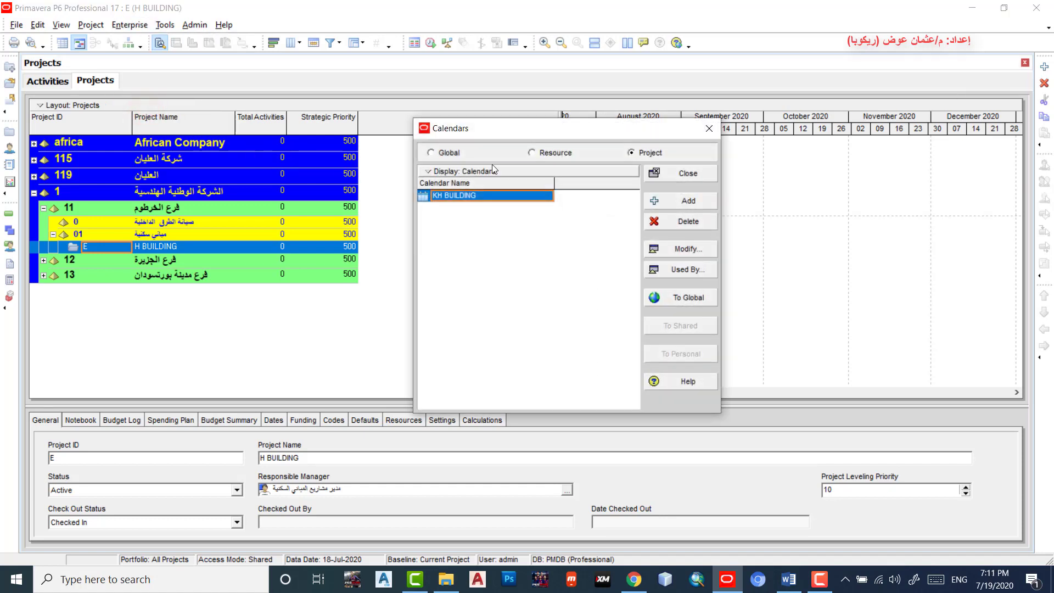
{"action": "left_click", "coordinate": [436, 153]}
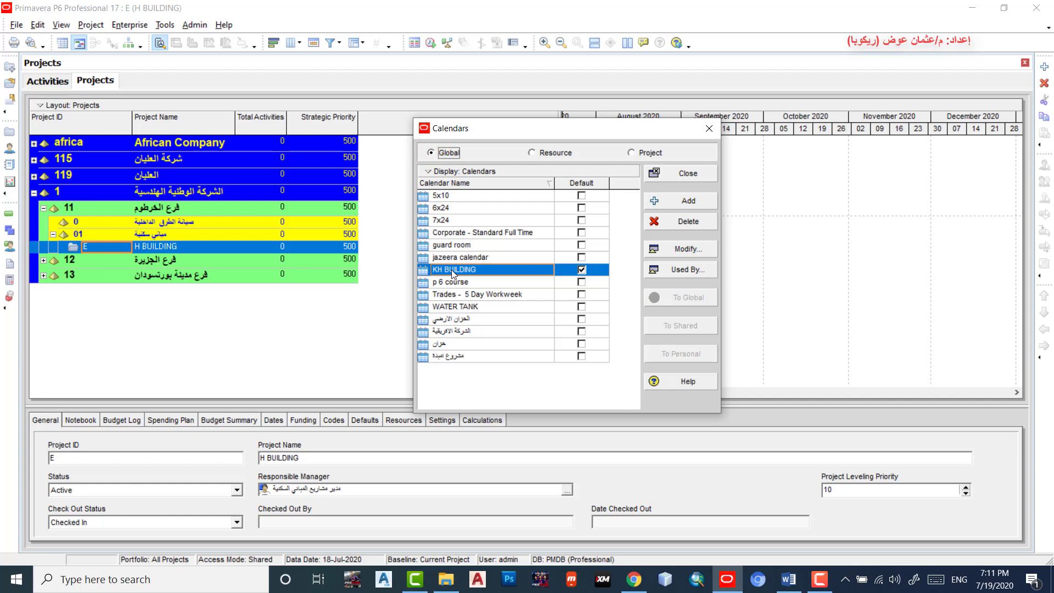
{"action": "left_click", "coordinate": [696, 250]}
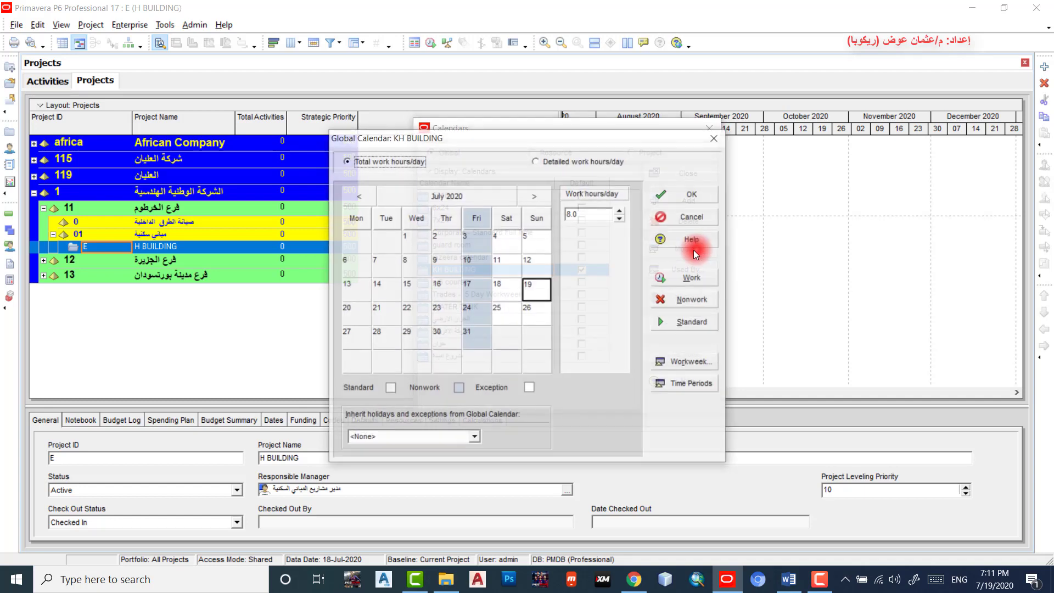
{"action": "left_click", "coordinate": [690, 383]}
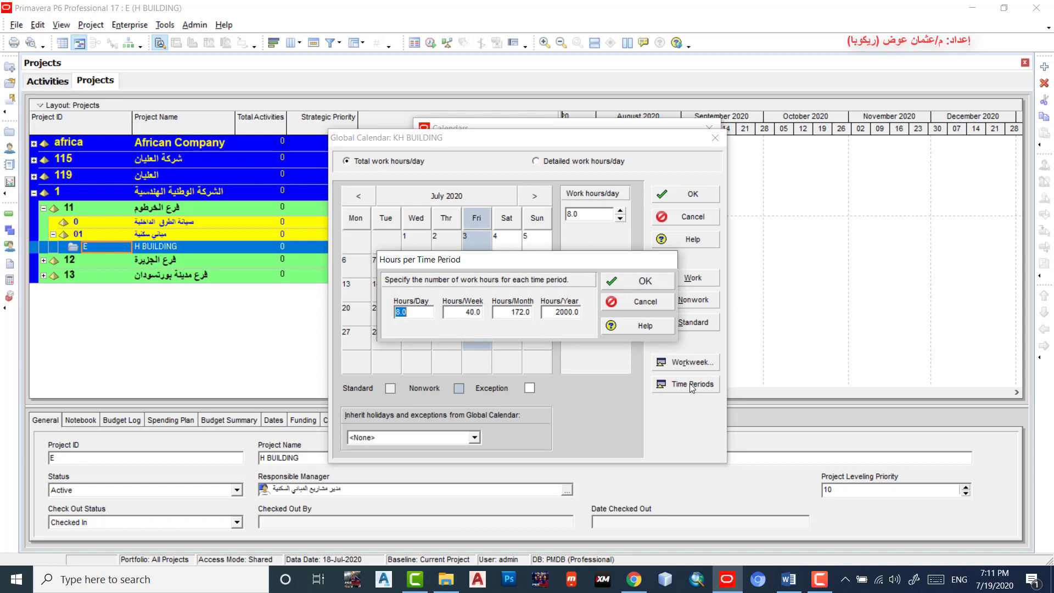
{"action": "double_click", "coordinate": [418, 312]}
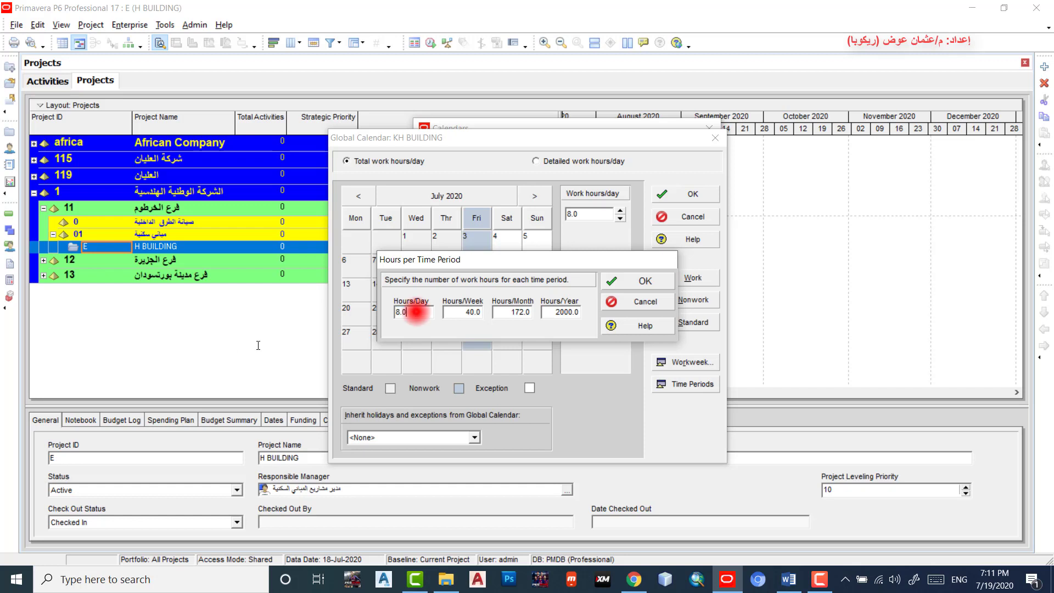
{"action": "double_click", "coordinate": [461, 311]}
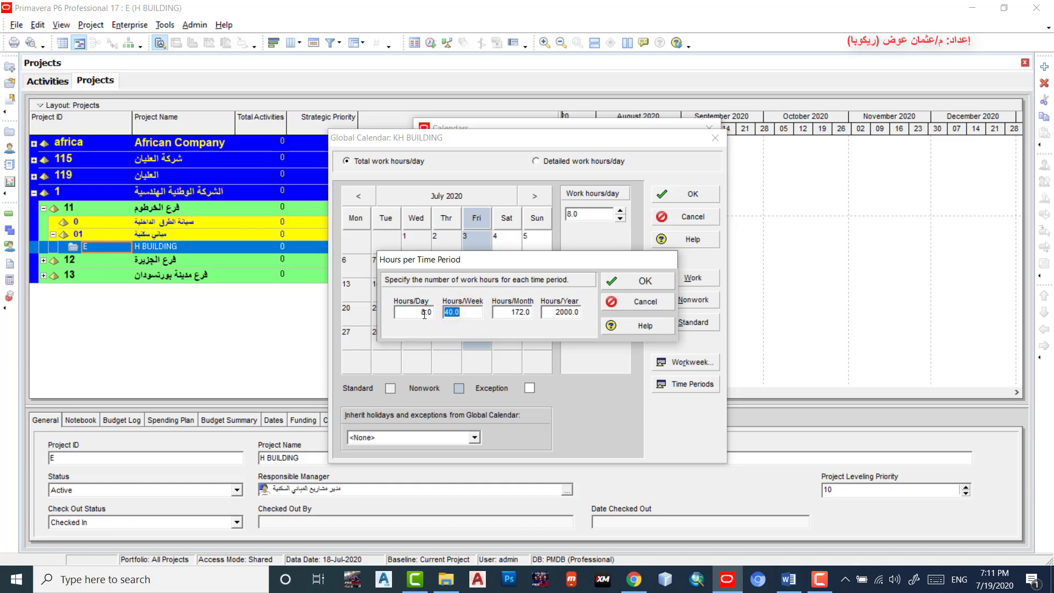
{"action": "type", "text": "48"}
{"action": "left_click", "coordinate": [506, 316]}
{"action": "left_click_drag", "start_coordinate": [506, 317], "coordinate": [493, 311]}
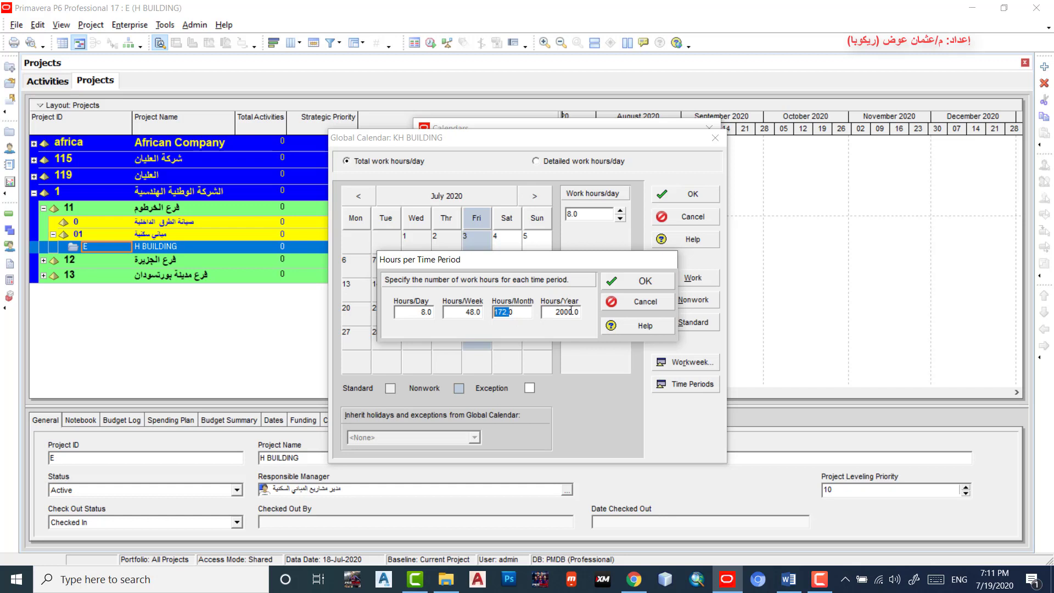
{"action": "left_click", "coordinate": [653, 283]}
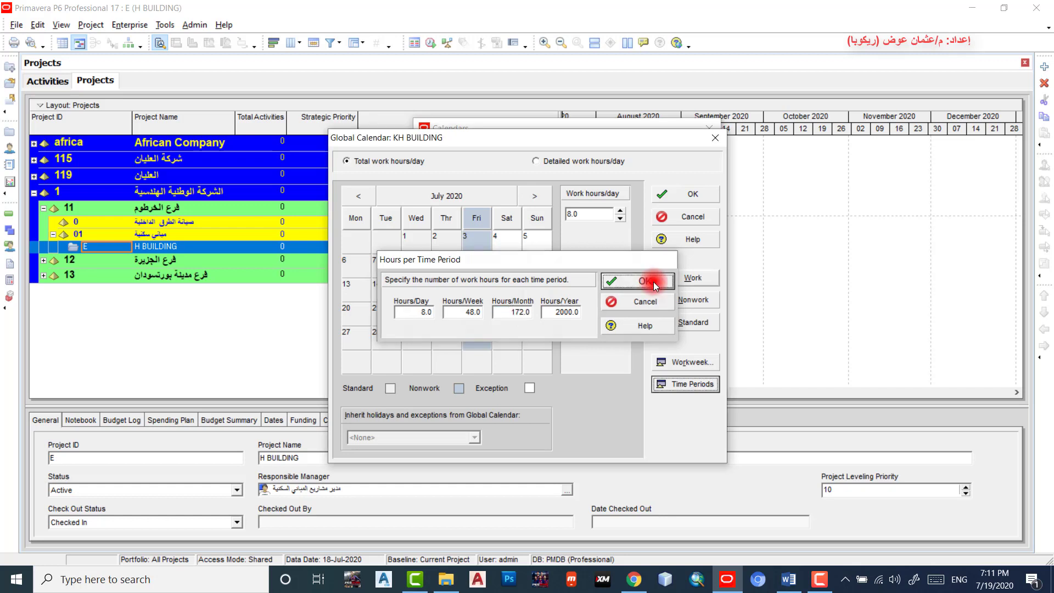